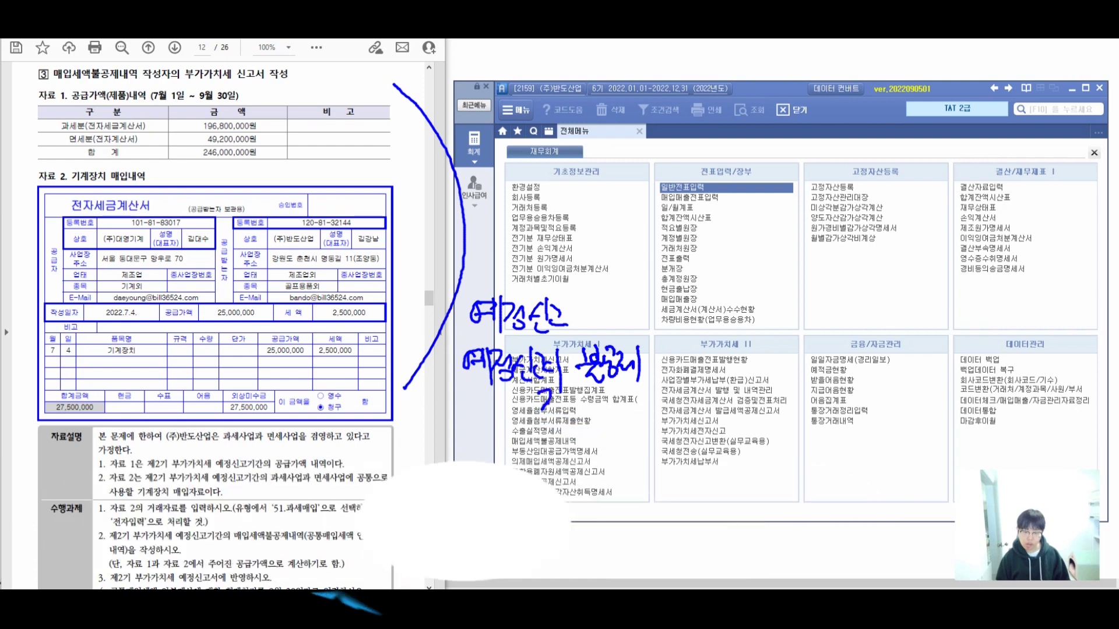
# Step: Finish the handwritten word "작성" and draw two circled groups of stars joined by a tilde below it
pyautogui.moveTo(574, 416); pyautogui.dragTo(575, 417)
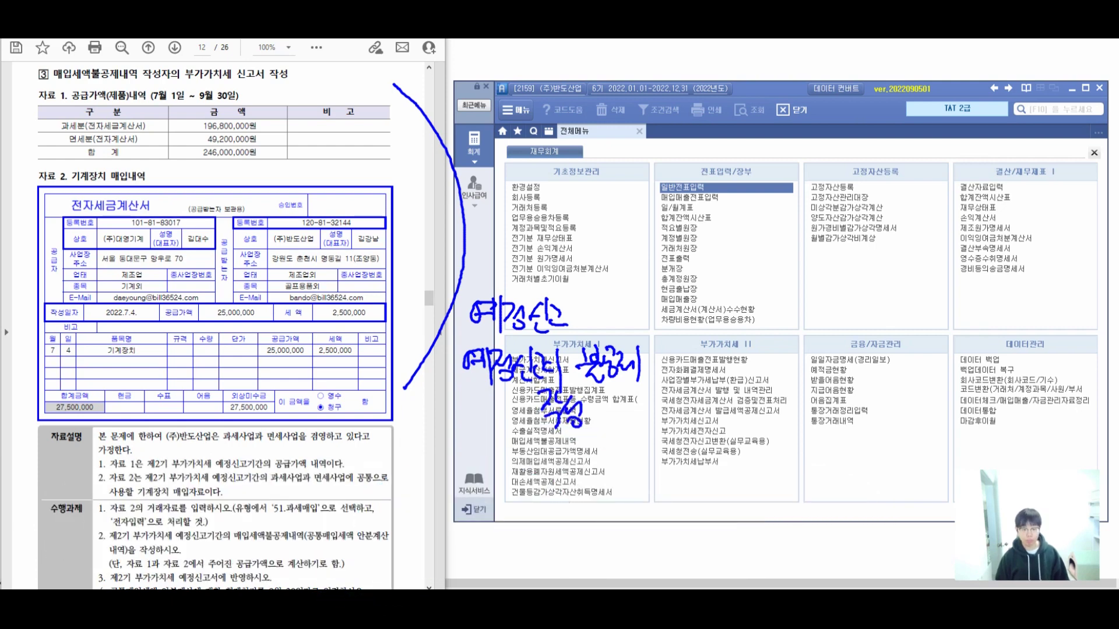
pyautogui.moveTo(493, 463)
pyautogui.mouseDown()
pyautogui.moveTo(512, 445)
pyautogui.moveTo(501, 472)
pyautogui.moveTo(533, 460)
pyautogui.moveTo(524, 437)
pyautogui.moveTo(539, 435)
pyautogui.moveTo(495, 443)
pyautogui.mouseUp()
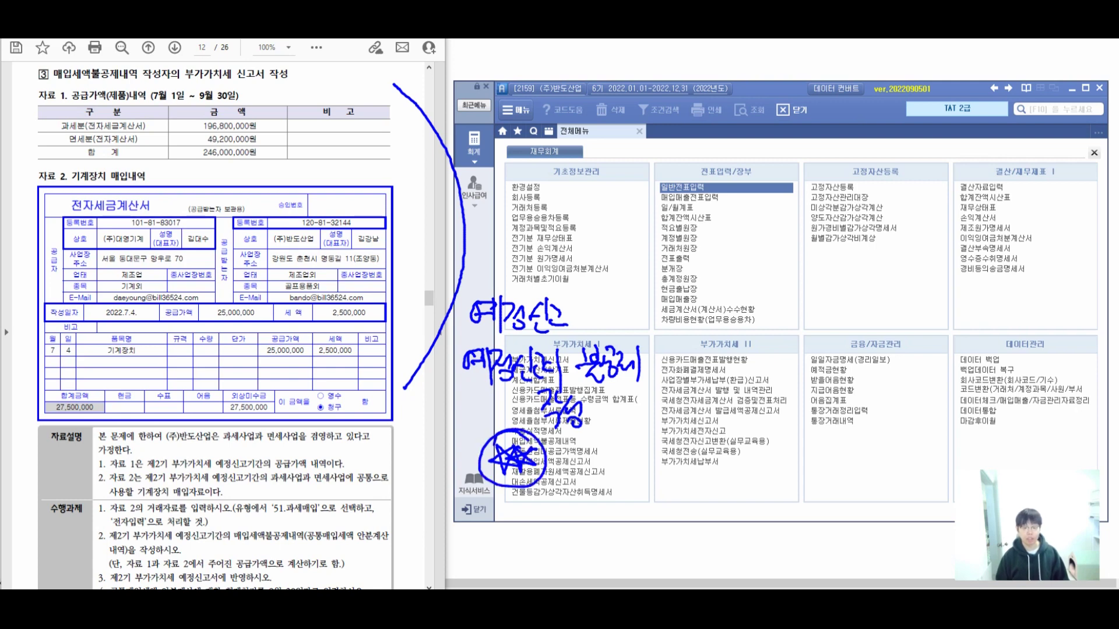
pyautogui.moveTo(617, 452); pyautogui.dragTo(668, 454)
pyautogui.moveTo(624, 426)
pyautogui.mouseDown()
pyautogui.moveTo(668, 475)
pyautogui.moveTo(618, 434)
pyautogui.mouseUp()
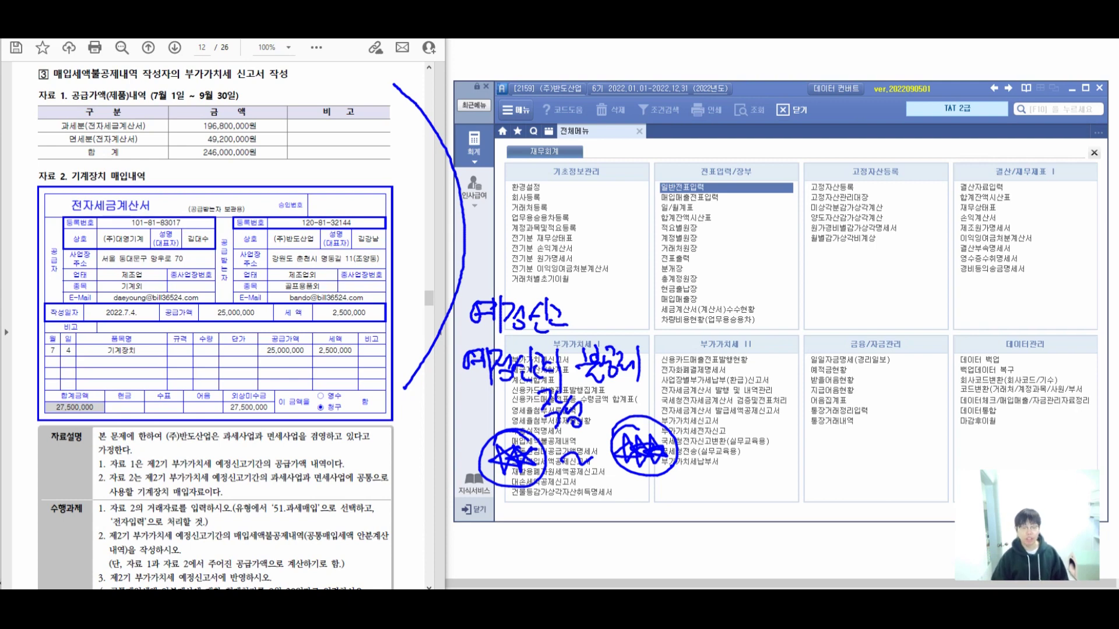
# Step: Handwrite the note "취지: 과세 면세 사용 (구입)" below the circled stars
pyautogui.moveTo(554, 494)
pyautogui.mouseDown()
pyautogui.moveTo(575, 541)
pyautogui.moveTo(590, 531)
pyautogui.mouseUp()
pyautogui.moveTo(592, 505); pyautogui.dragTo(595, 546)
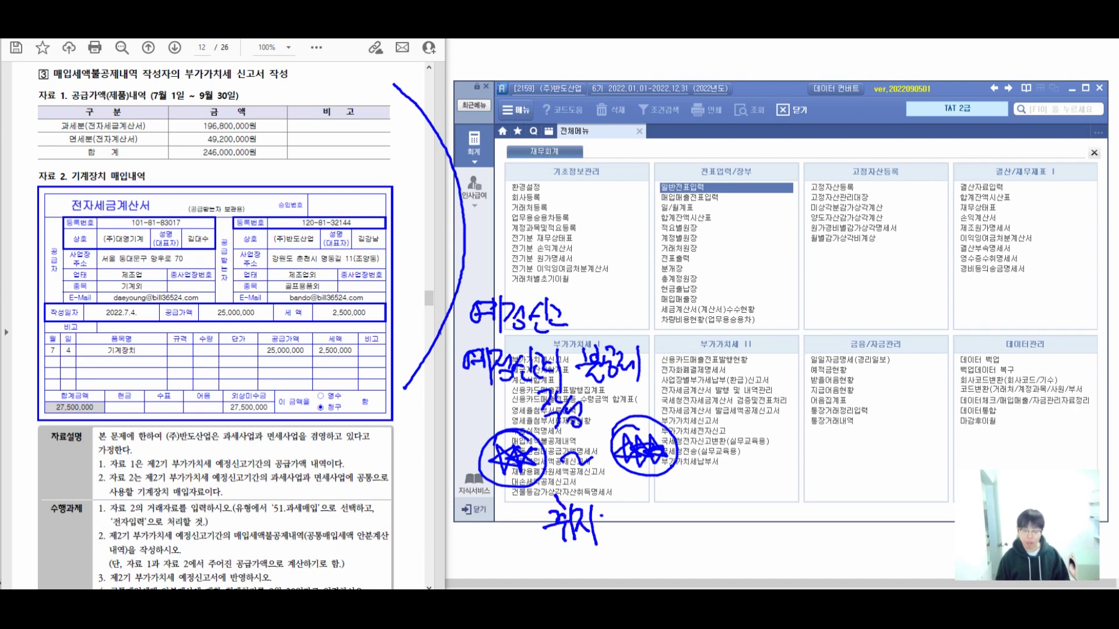
pyautogui.moveTo(629, 497); pyautogui.dragTo(638, 522)
pyautogui.moveTo(634, 521)
pyautogui.mouseDown()
pyautogui.moveTo(649, 517)
pyautogui.moveTo(652, 530)
pyautogui.moveTo(662, 508)
pyautogui.mouseUp()
pyautogui.moveTo(663, 498); pyautogui.dragTo(656, 517)
pyautogui.moveTo(670, 495); pyautogui.dragTo(678, 526)
pyautogui.moveTo(641, 533)
pyautogui.mouseDown()
pyautogui.moveTo(640, 554)
pyautogui.moveTo(656, 545)
pyautogui.mouseUp()
pyautogui.moveTo(654, 523); pyautogui.dragTo(656, 562)
pyautogui.moveTo(656, 532); pyautogui.dragTo(669, 554)
pyautogui.moveTo(671, 524)
pyautogui.mouseDown()
pyautogui.moveTo(672, 561)
pyautogui.moveTo(703, 520)
pyautogui.mouseUp()
pyautogui.moveTo(711, 507); pyautogui.dragTo(721, 522)
pyautogui.moveTo(715, 534); pyautogui.dragTo(715, 535)
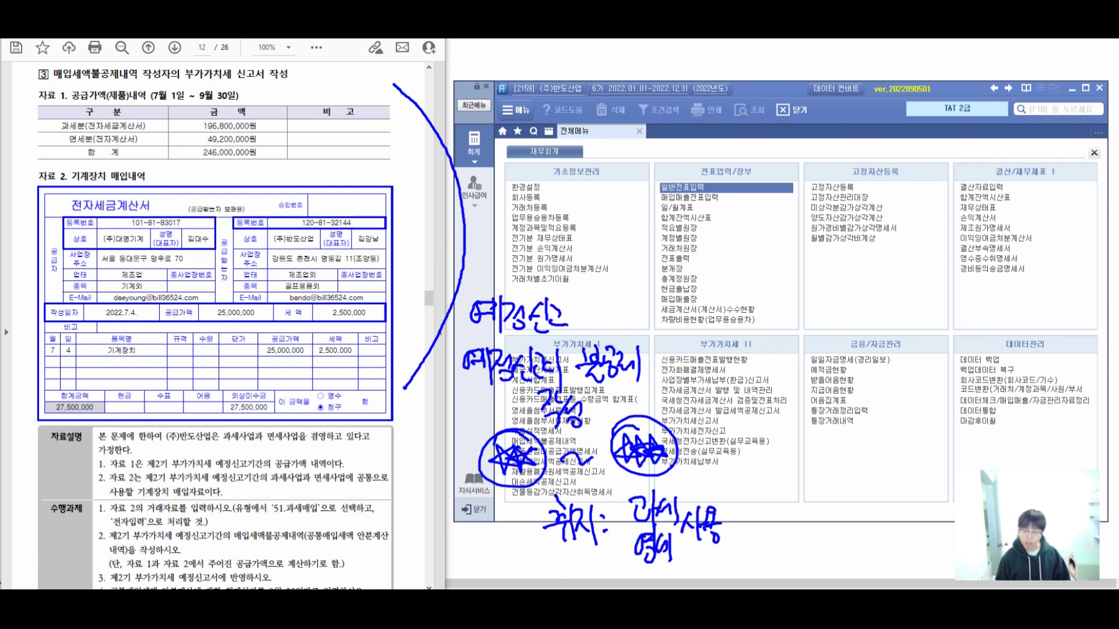
pyautogui.moveTo(747, 501); pyautogui.dragTo(741, 537)
pyautogui.moveTo(748, 505)
pyautogui.mouseDown()
pyautogui.moveTo(769, 520)
pyautogui.moveTo(764, 543)
pyautogui.mouseUp()
pyautogui.moveTo(768, 509); pyautogui.dragTo(779, 530)
pyautogui.moveTo(770, 523); pyautogui.dragTo(788, 541)
# Step: Branch the handwritten notes "과세판매 문제X" and "면세판매 문제X" off "(구입)", circling "면세판매"
pyautogui.moveTo(780, 485); pyautogui.dragTo(824, 471)
pyautogui.moveTo(828, 448)
pyautogui.mouseDown()
pyautogui.moveTo(836, 475)
pyautogui.moveTo(843, 470)
pyautogui.mouseUp()
pyautogui.moveTo(839, 449)
pyautogui.mouseDown()
pyautogui.moveTo(845, 468)
pyautogui.moveTo(850, 459)
pyautogui.mouseUp()
pyautogui.moveTo(852, 452)
pyautogui.mouseDown()
pyautogui.moveTo(854, 485)
pyautogui.moveTo(892, 453)
pyautogui.mouseUp()
pyautogui.moveTo(891, 452)
pyautogui.mouseDown()
pyautogui.moveTo(900, 478)
pyautogui.moveTo(920, 461)
pyautogui.mouseUp()
pyautogui.moveTo(900, 466)
pyautogui.mouseDown()
pyautogui.moveTo(923, 460)
pyautogui.moveTo(914, 474)
pyautogui.mouseUp()
pyautogui.moveTo(917, 453)
pyautogui.mouseDown()
pyautogui.moveTo(925, 467)
pyautogui.moveTo(935, 454)
pyautogui.mouseUp()
pyautogui.moveTo(937, 447); pyautogui.dragTo(939, 475)
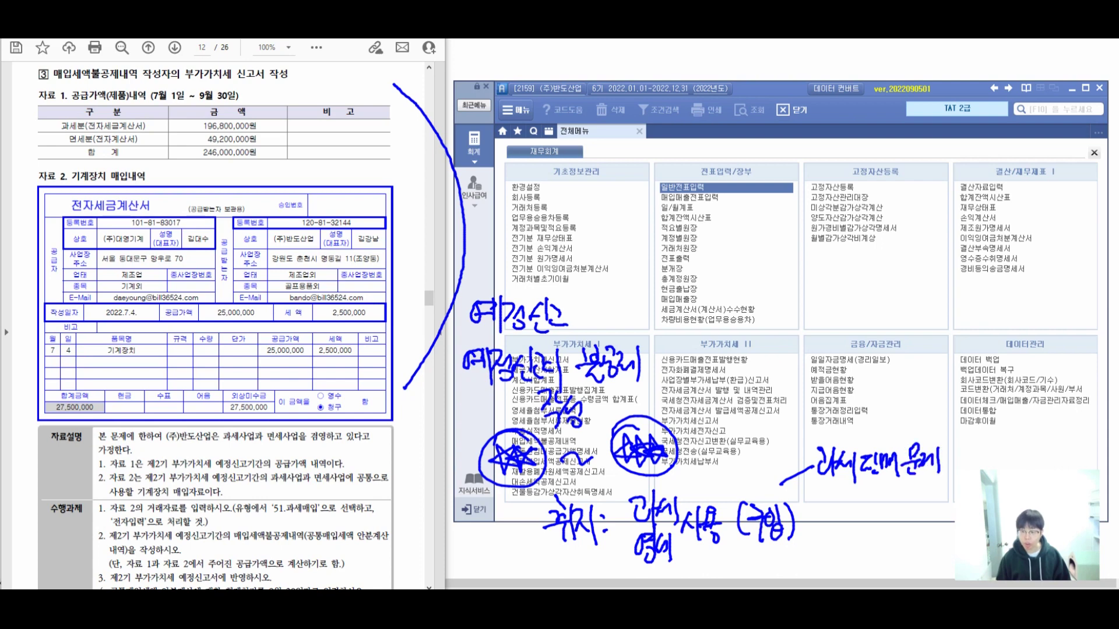
pyautogui.moveTo(940, 446)
pyautogui.mouseDown()
pyautogui.moveTo(957, 470)
pyautogui.moveTo(944, 470)
pyautogui.mouseUp()
pyautogui.moveTo(796, 518); pyautogui.dragTo(821, 517)
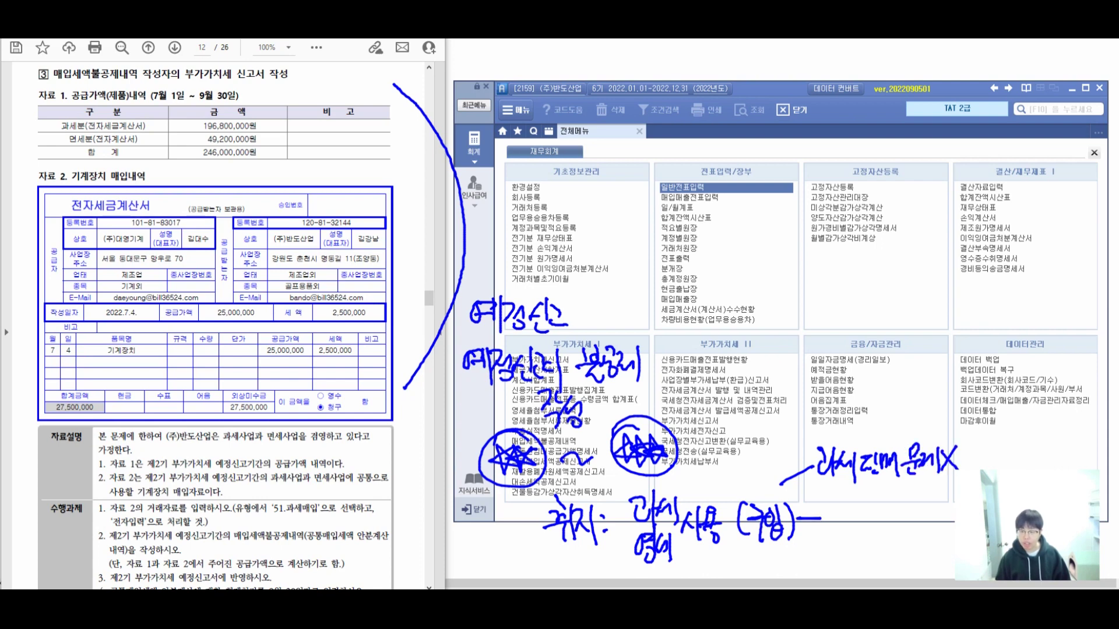
pyautogui.moveTo(823, 497)
pyautogui.mouseDown()
pyautogui.moveTo(833, 523)
pyautogui.moveTo(891, 503)
pyautogui.moveTo(900, 547)
pyautogui.mouseUp()
pyautogui.moveTo(827, 539)
pyautogui.mouseDown()
pyautogui.moveTo(909, 490)
pyautogui.moveTo(816, 525)
pyautogui.moveTo(874, 555)
pyautogui.moveTo(881, 572)
pyautogui.moveTo(897, 561)
pyautogui.moveTo(906, 571)
pyautogui.moveTo(926, 540)
pyautogui.moveTo(929, 577)
pyautogui.mouseUp()
pyautogui.click(944, 569)
# Step: Sketch a box divided into 면세 and 과세, link the circled 면세 part to "불공제", and clear all the ink annotations
pyautogui.moveTo(766, 198)
pyautogui.mouseDown()
pyautogui.moveTo(768, 308)
pyautogui.moveTo(792, 317)
pyautogui.moveTo(767, 318)
pyautogui.mouseUp()
pyautogui.moveTo(810, 208); pyautogui.dragTo(824, 245)
pyautogui.moveTo(824, 294); pyautogui.dragTo(815, 306)
pyautogui.moveTo(835, 250); pyautogui.dragTo(882, 279)
pyautogui.moveTo(766, 248); pyautogui.dragTo(801, 250)
pyautogui.moveTo(759, 264); pyautogui.dragTo(777, 284)
pyautogui.moveTo(774, 265); pyautogui.dragTo(788, 307)
pyautogui.moveTo(754, 212)
pyautogui.mouseDown()
pyautogui.moveTo(775, 213)
pyautogui.moveTo(791, 235)
pyautogui.moveTo(812, 176)
pyautogui.mouseUp()
pyautogui.moveTo(839, 138); pyautogui.dragTo(811, 181)
pyautogui.moveTo(802, 169); pyautogui.dragTo(822, 185)
pyautogui.moveTo(882, 141); pyautogui.dragTo(883, 162)
pyautogui.moveTo(894, 140); pyautogui.dragTo(896, 153)
pyautogui.moveTo(875, 166); pyautogui.dragTo(919, 164)
pyautogui.moveTo(907, 168)
pyautogui.mouseDown()
pyautogui.moveTo(931, 168)
pyautogui.moveTo(935, 192)
pyautogui.mouseUp()
pyautogui.moveTo(951, 138); pyautogui.dragTo(953, 143)
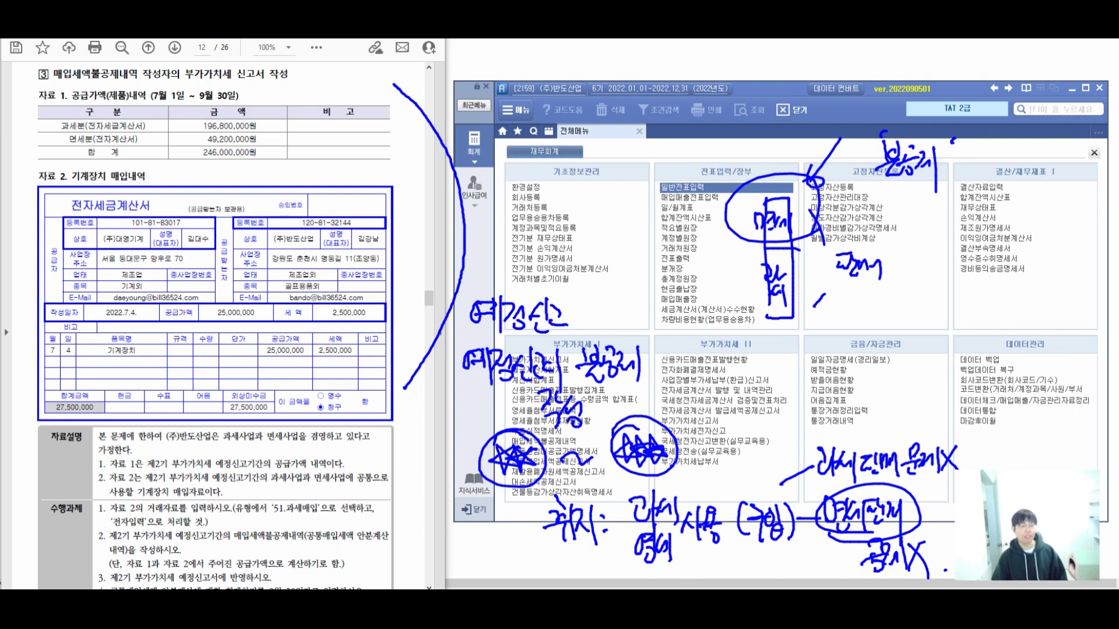
pyautogui.press('Escape')
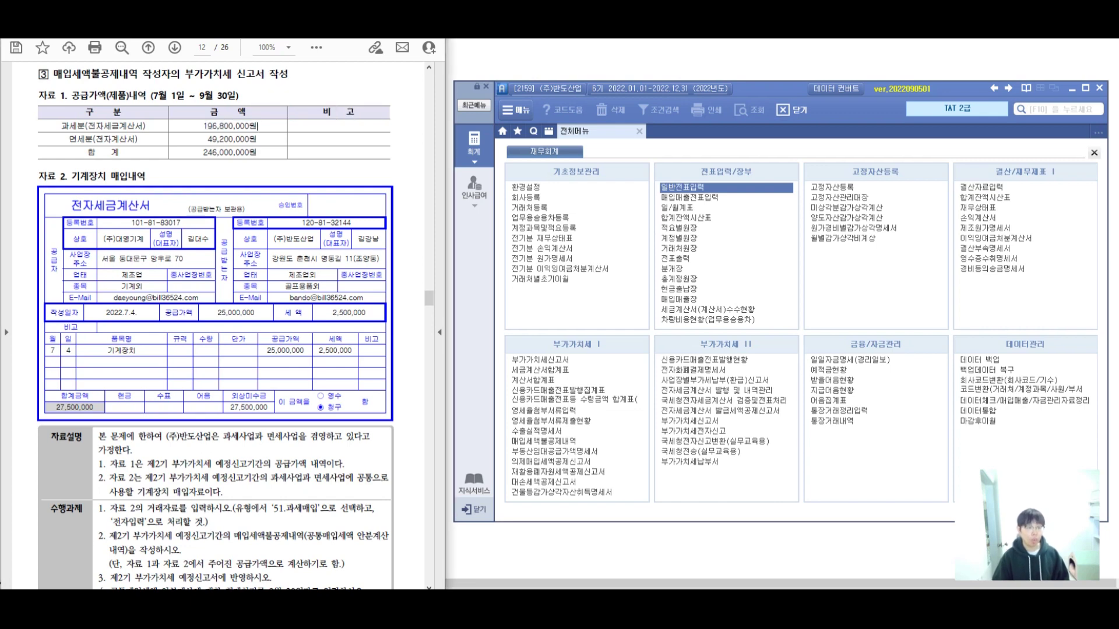
# Step: Highlight the title "전자세금계산서" and the phrase "과세사업과 면세사업에 공통으로" in the problem PDF
pyautogui.moveTo(207, 140); pyautogui.dragTo(257, 140)
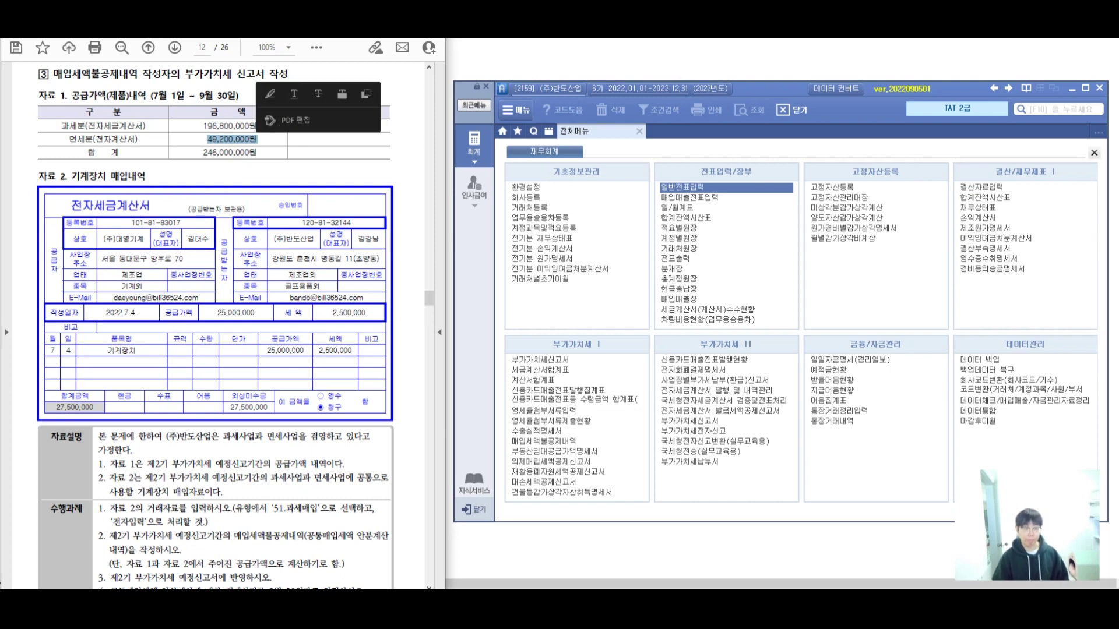
pyautogui.click(225, 139)
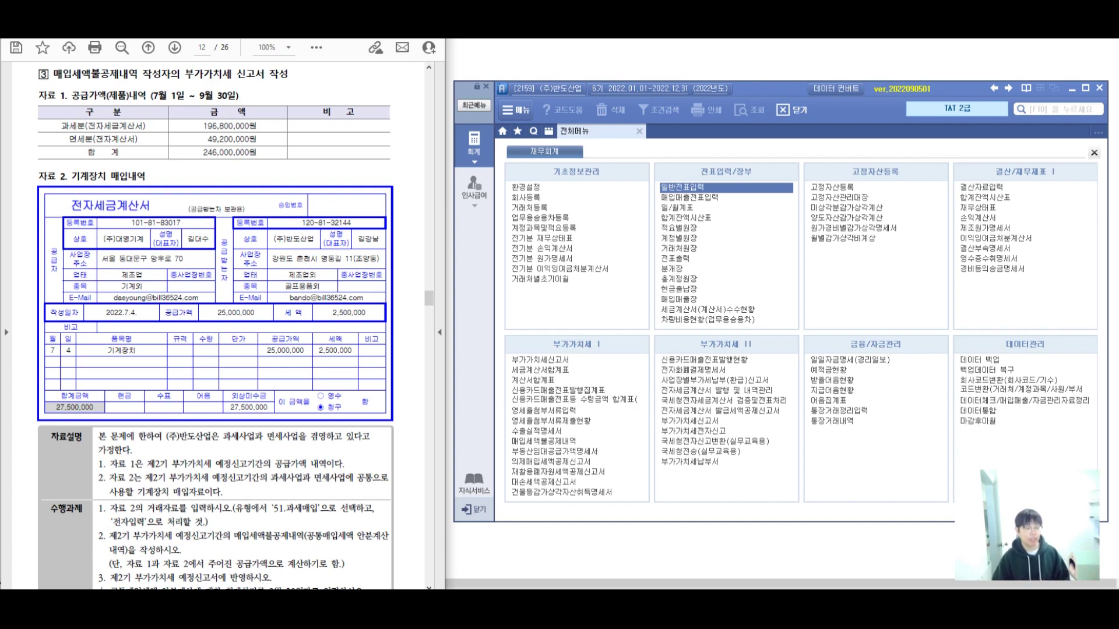
pyautogui.scroll(-1, 226, 139)
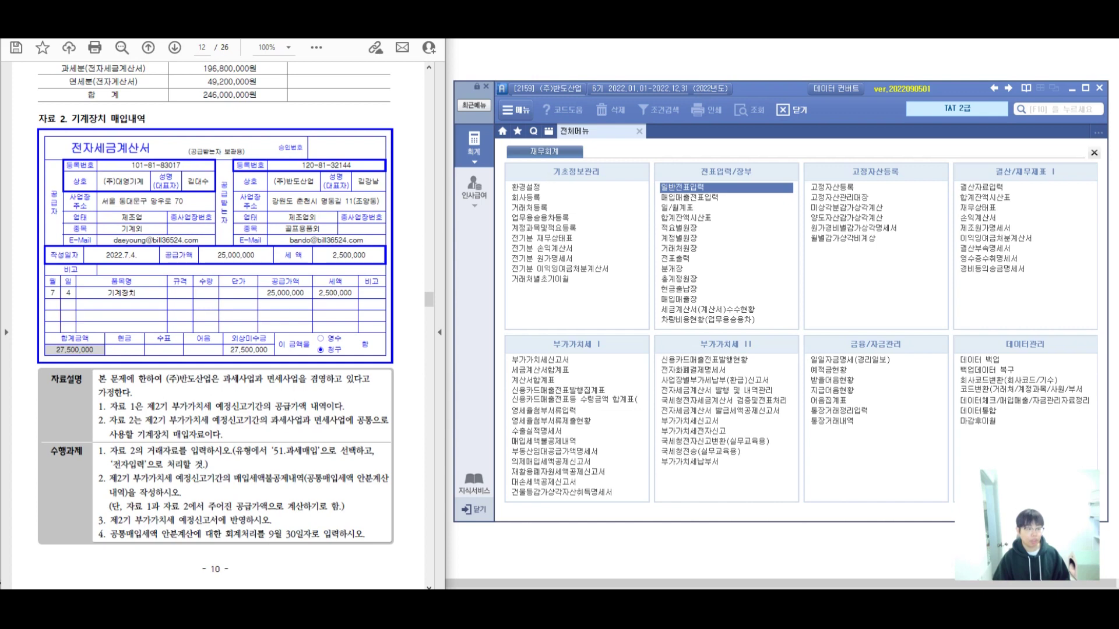
pyautogui.moveTo(70, 148); pyautogui.dragTo(152, 148)
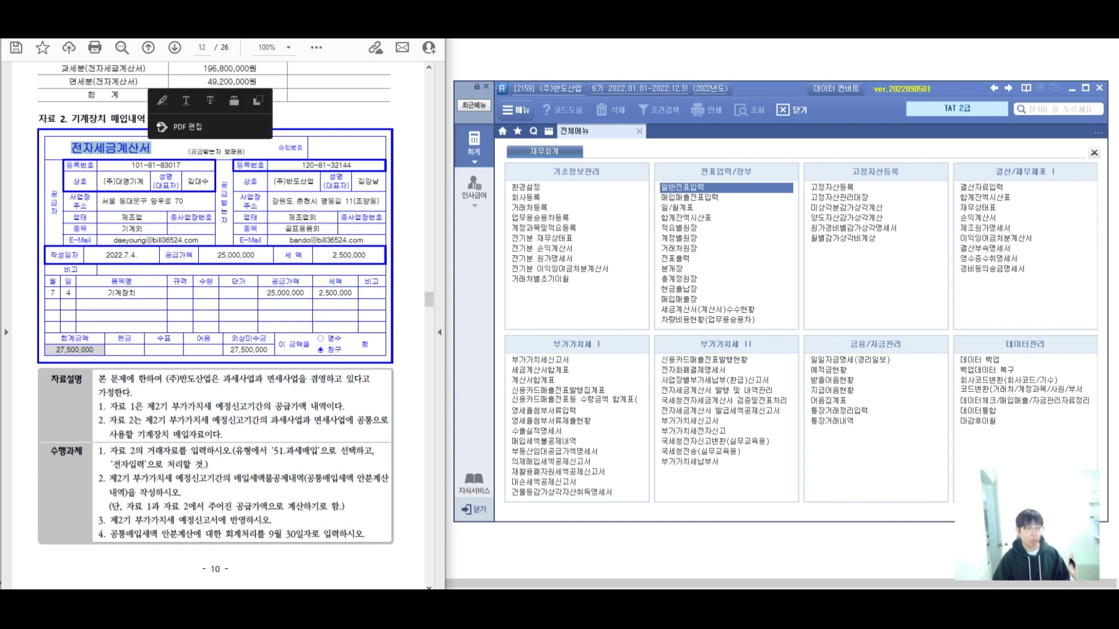
pyautogui.click(162, 126)
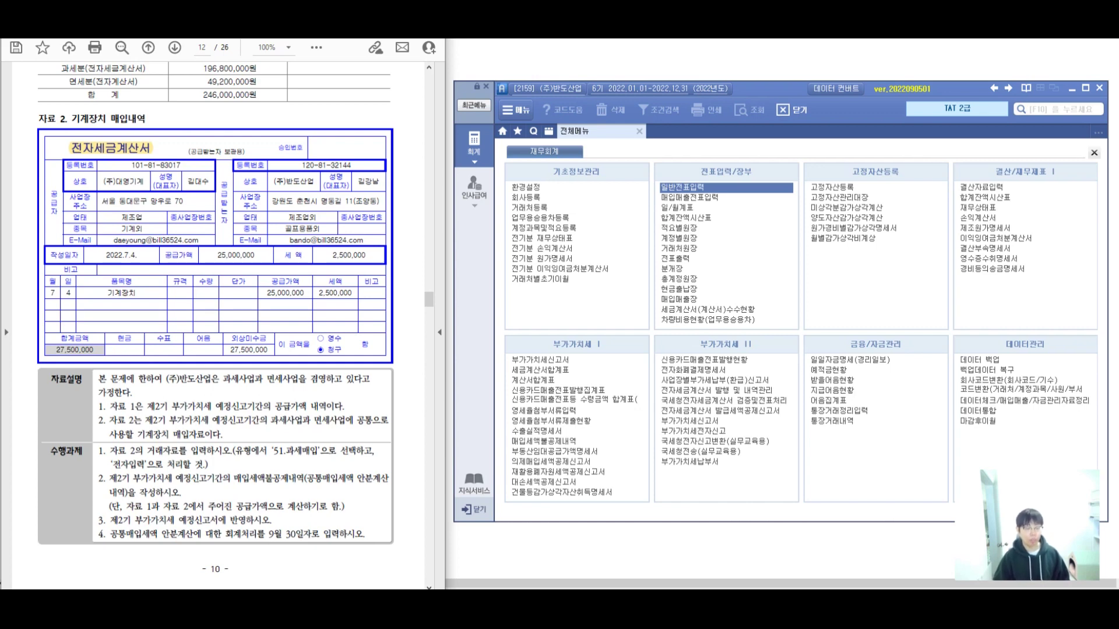
pyautogui.moveTo(270, 420); pyautogui.dragTo(388, 420)
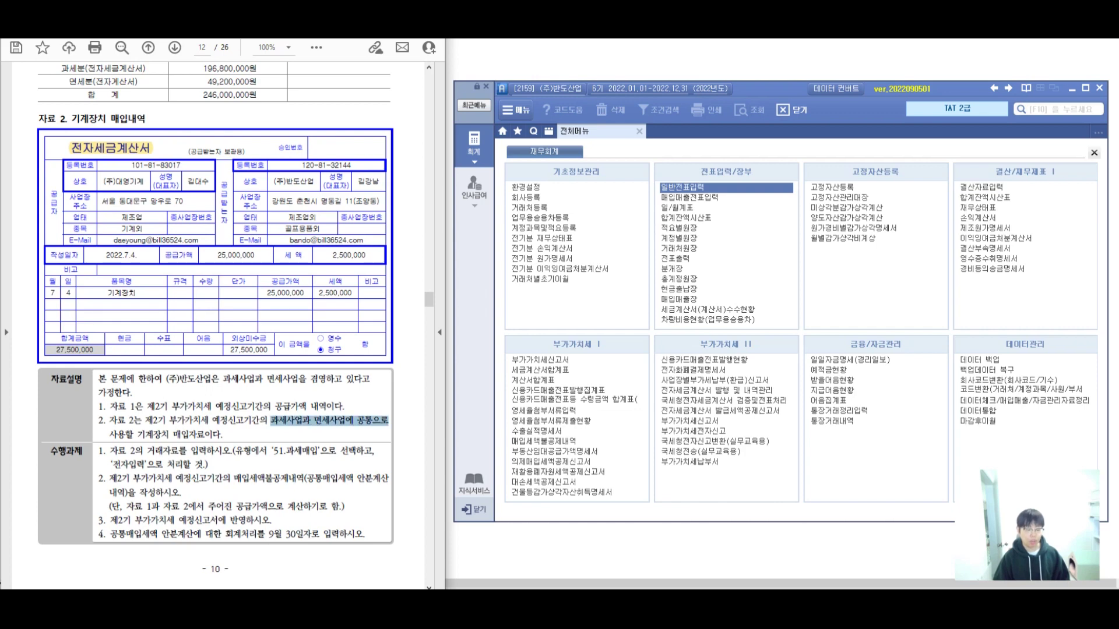
pyautogui.click(313, 374)
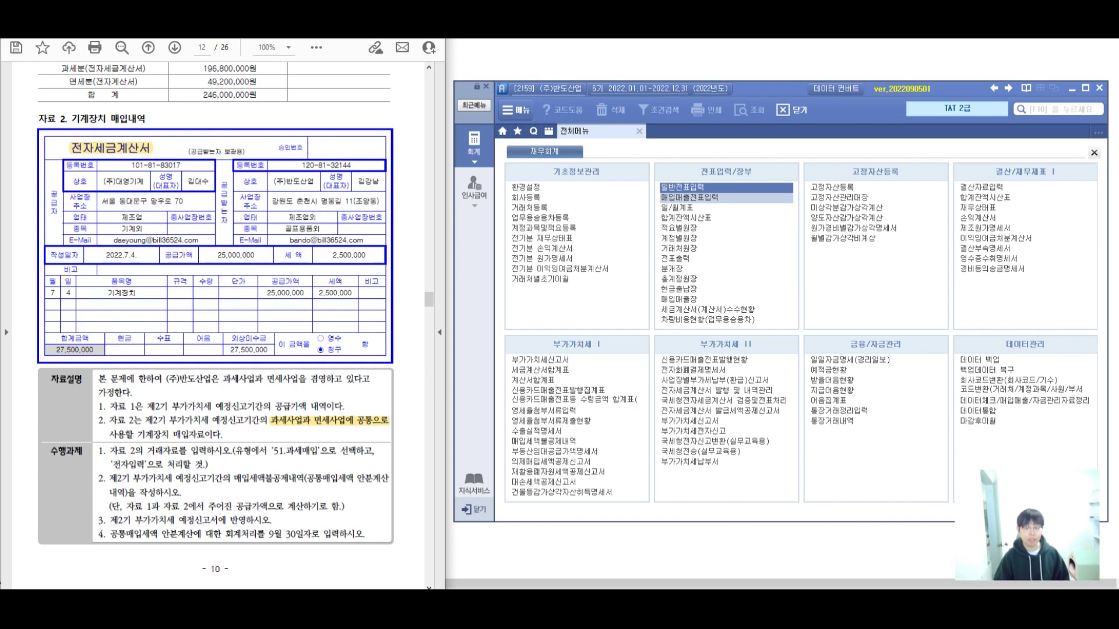
# Step: Switch to the accounting program and start a 51.과세 purchase entry dated 07월 04일 in 매입매출전표입력
pyautogui.click(689, 197)
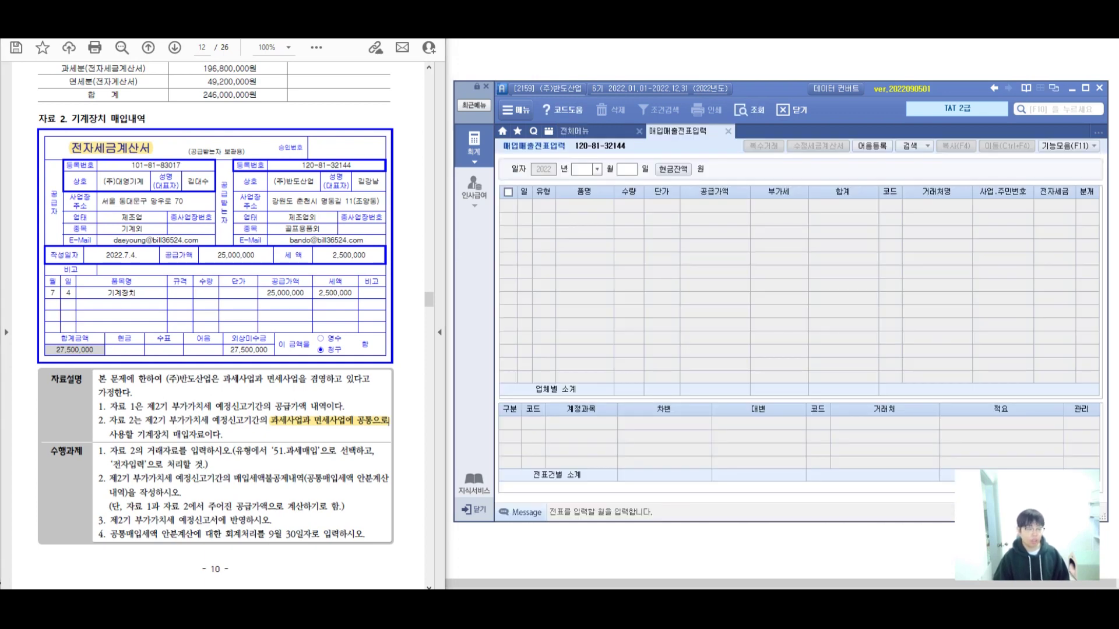
pyautogui.write('07')
pyautogui.write('04')
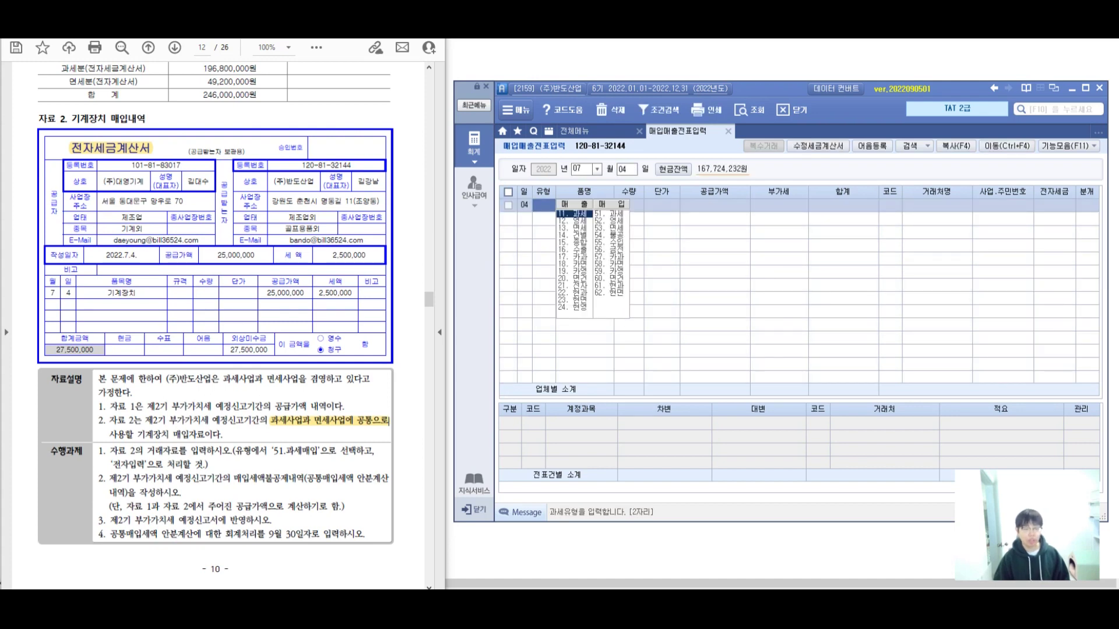
pyautogui.write('51')
pyautogui.press('Return')
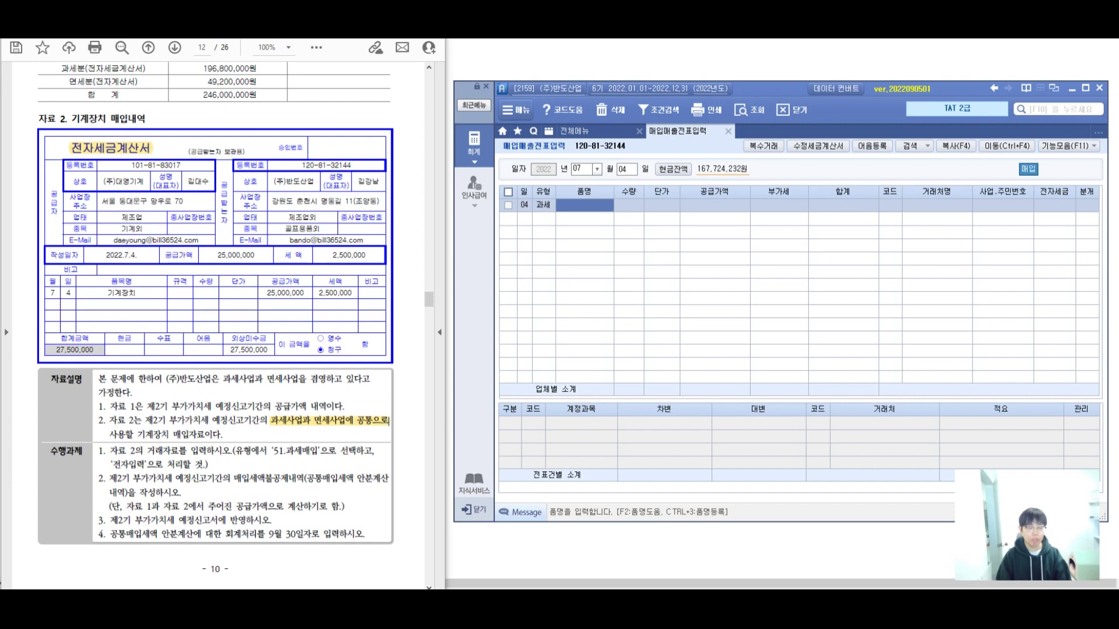
# Step: Enter 기계장치 as the item with a supply value of 25,000,000, leaving quantity and unit price blank
pyautogui.write('기계장')
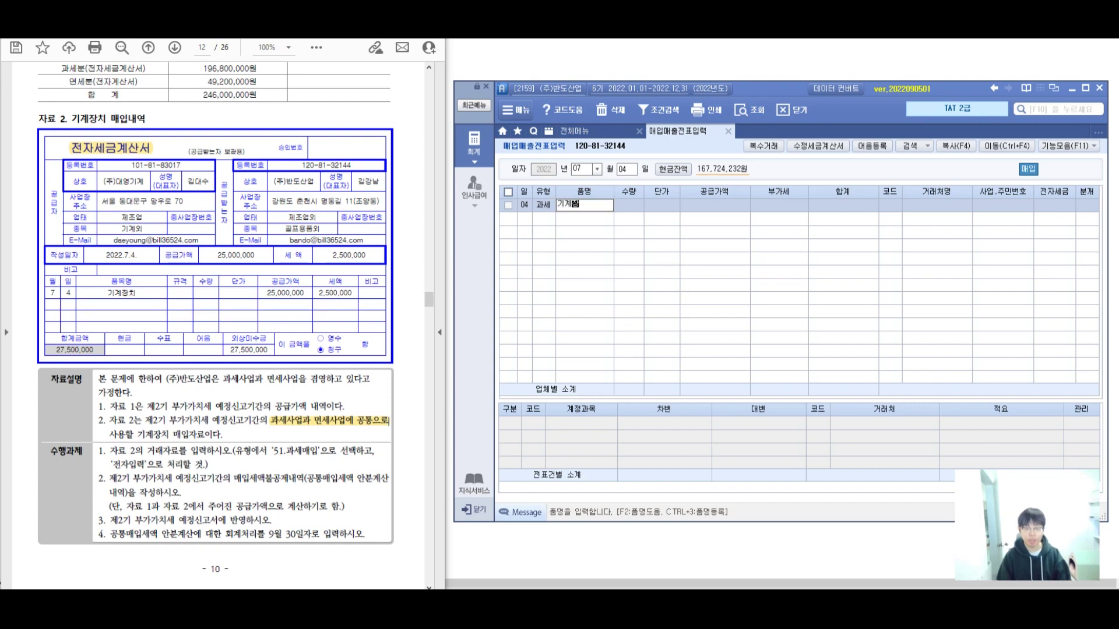
pyautogui.write('치')
pyautogui.press('Return')
pyautogui.press('Return')
pyautogui.press('Return')
pyautogui.write('25,000,000')
pyautogui.press('Return')
pyautogui.press('Return')
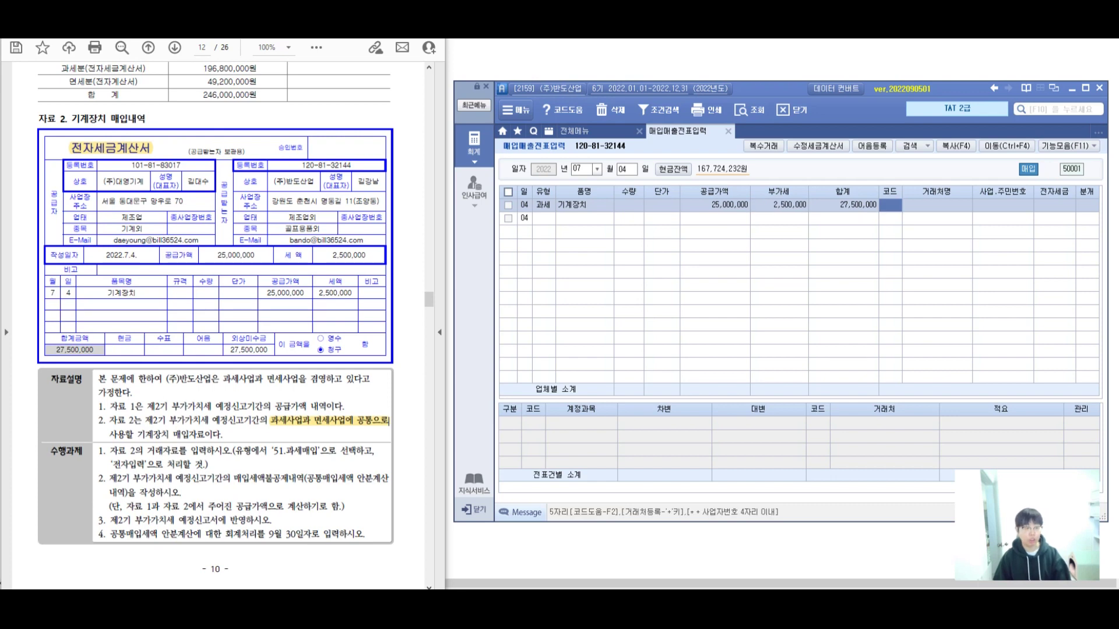
# Step: Look up "대영" to assign (주)대영기계 as the vendor and set the electronic tax invoice field to 전자입력
pyautogui.press('F2')
pyautogui.write('대영')
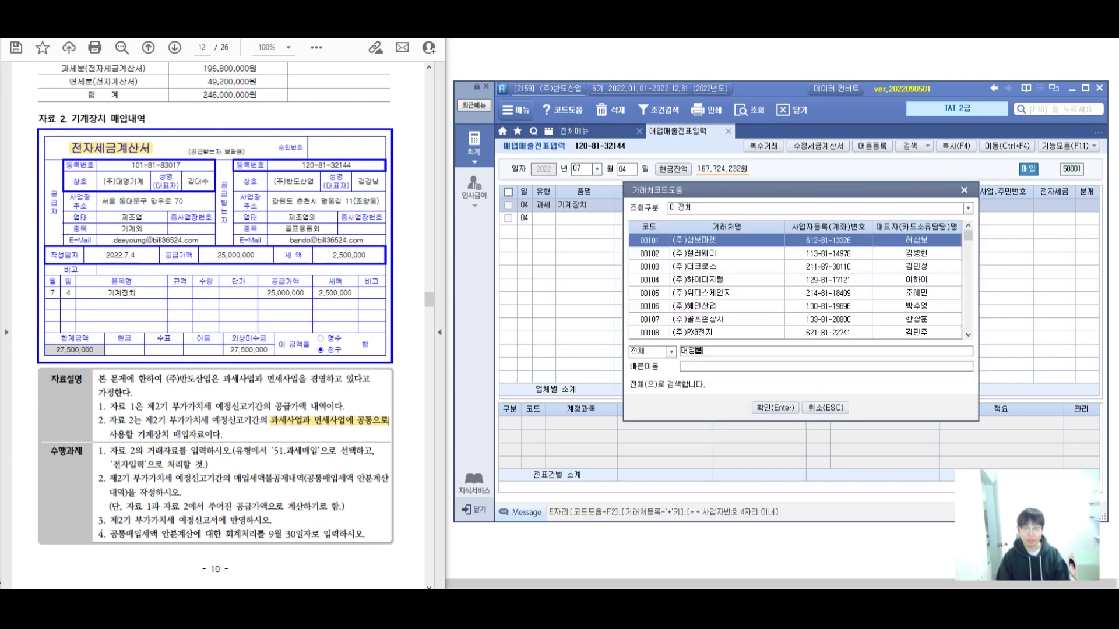
pyautogui.press('Return')
pyautogui.press('Return')
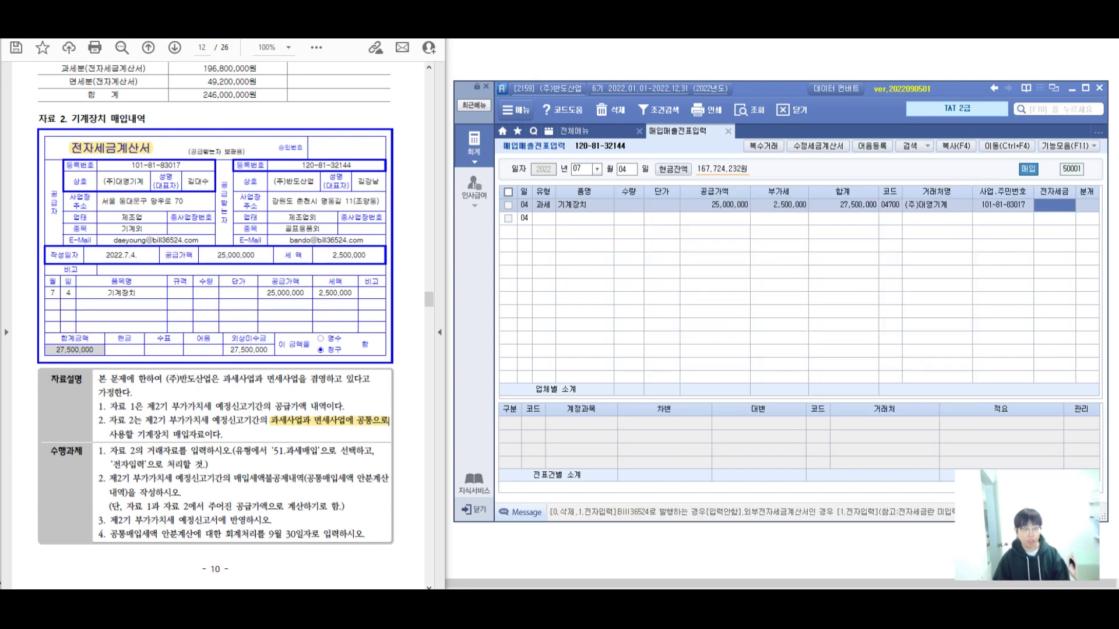
pyautogui.write('1')
pyautogui.press('Return')
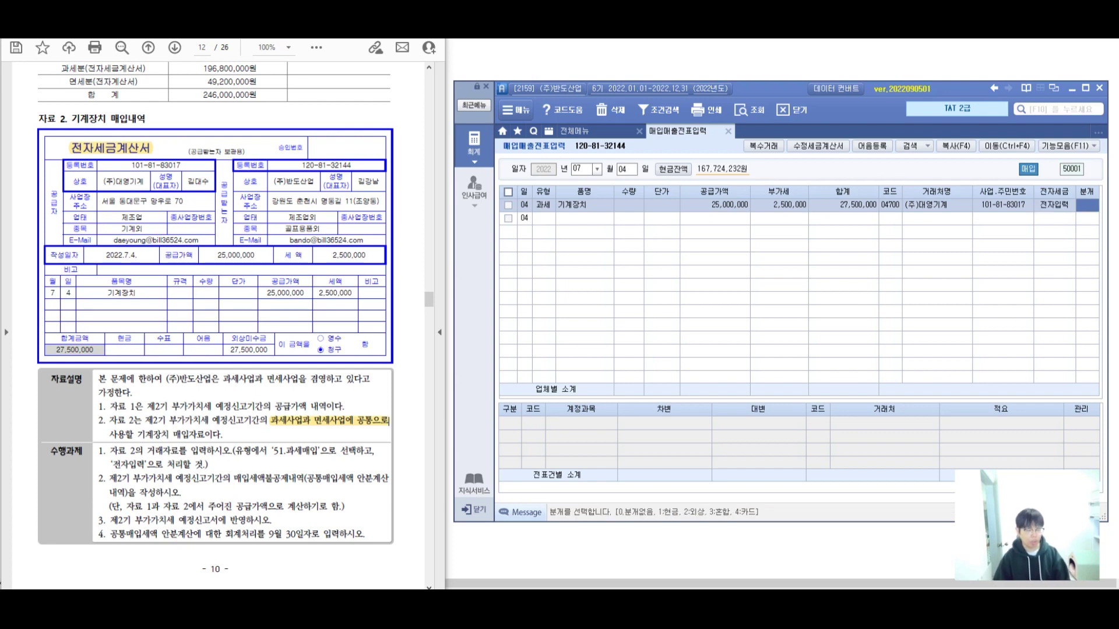
# Step: Set the journal type to 3:혼합 and change the debit account to 206 기계장치
pyautogui.write('3')
pyautogui.press('Return')
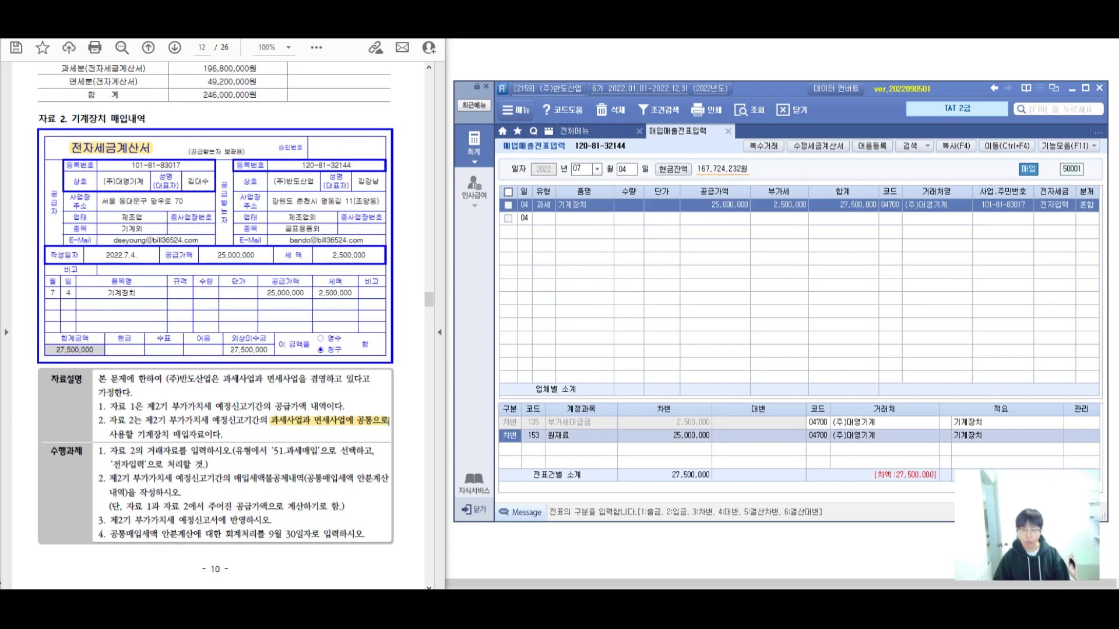
pyautogui.write('206')
pyautogui.press('Return')
pyautogui.press('Return')
pyautogui.press('Return')
pyautogui.press('Return')
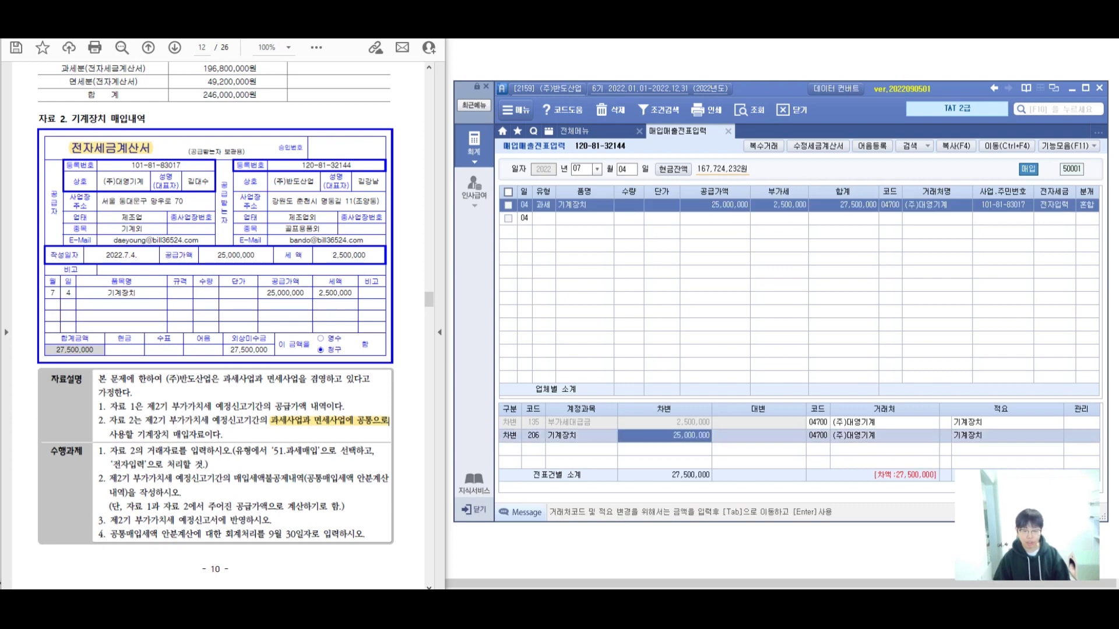
# Step: Add a credit line for account 253 미지급금 with an amount of 27,500,000
pyautogui.write('4')
pyautogui.press('Return')
pyautogui.write('253')
pyautogui.press('Return')
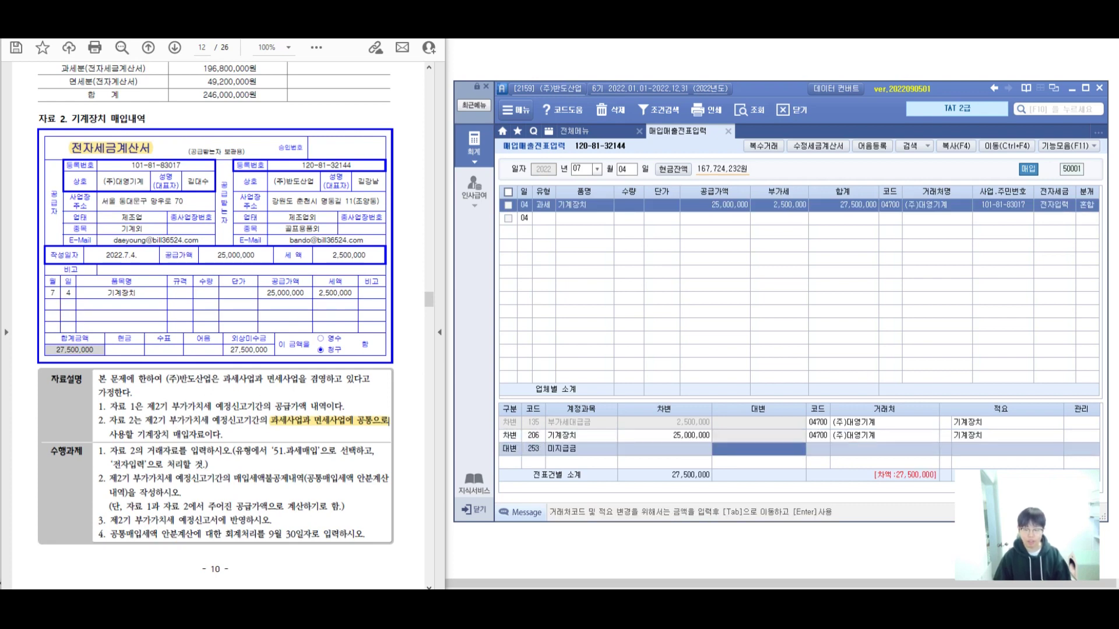
pyautogui.write('27500000')
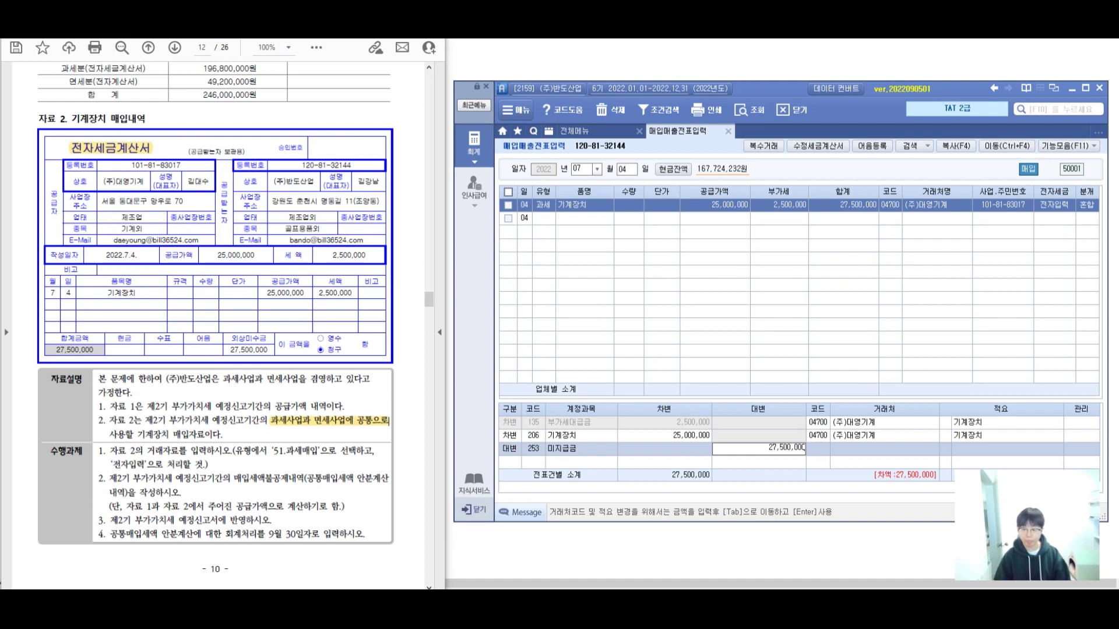
pyautogui.press('Return')
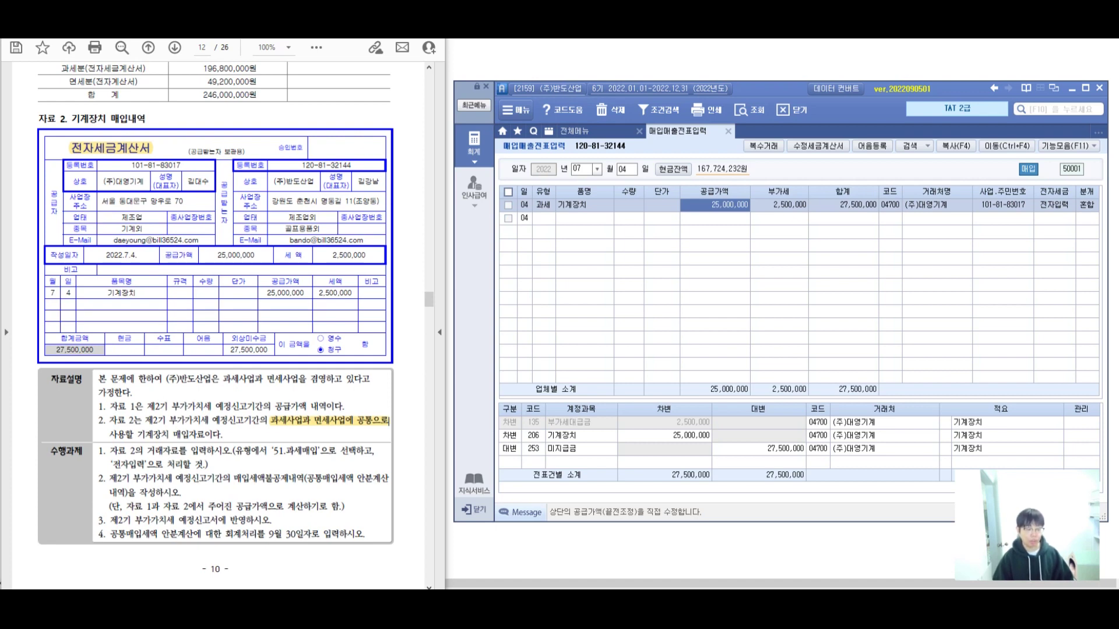
# Step: Highlight "부가가치세 예정신고기간의 매입세액불공제" in task 2 of the PDF and open the 매입세액불공제내역 form
pyautogui.moveTo(133, 479); pyautogui.dragTo(288, 479)
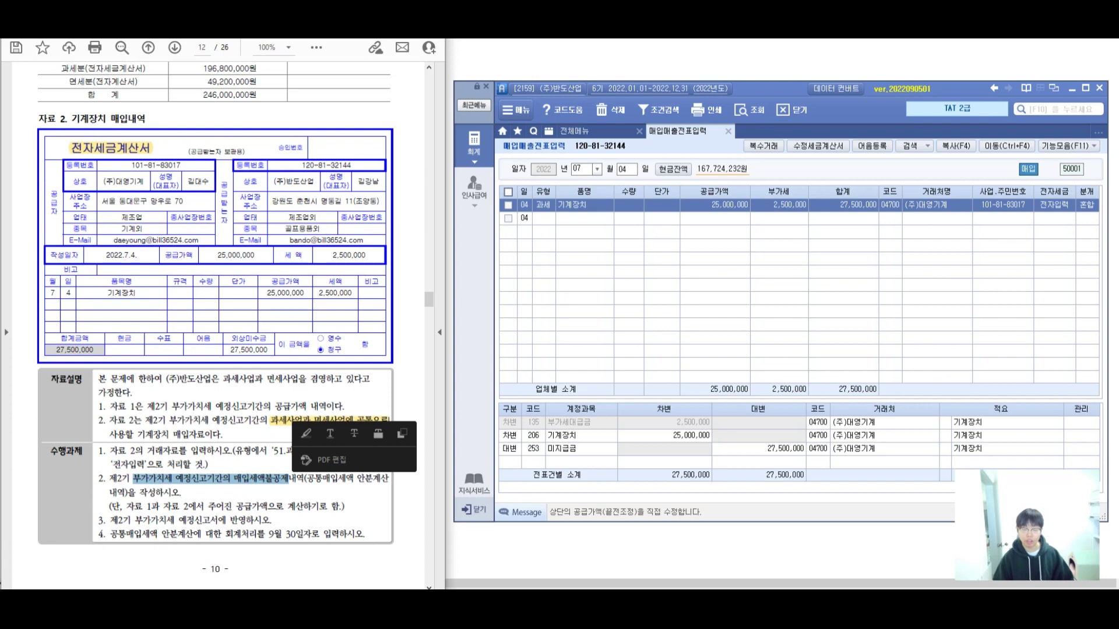
pyautogui.click(599, 132)
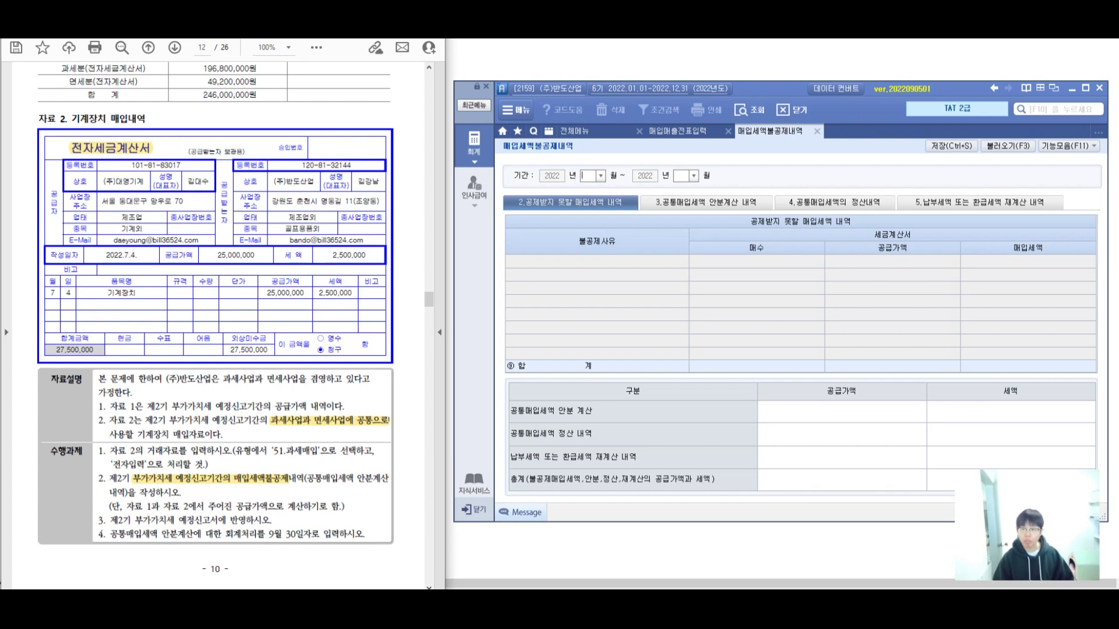
# Step: In 공통매입세액 안분계산 내역, set the period to 07–09 and choose formula 1, 공급가액기준, for the first row
pyautogui.click(706, 202)
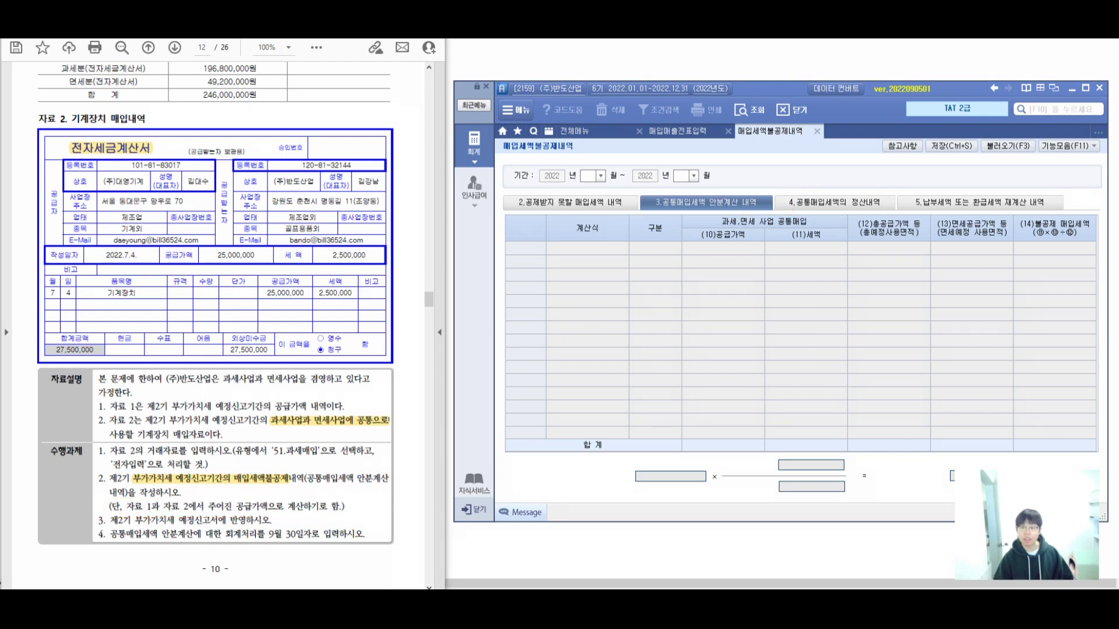
pyautogui.write('0709')
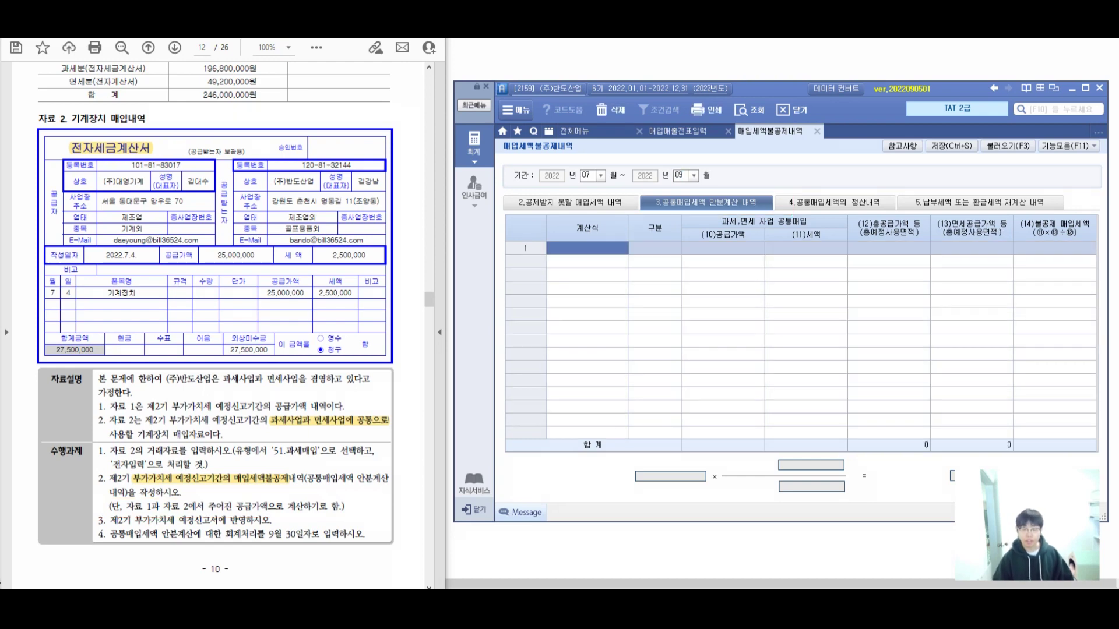
pyautogui.press('Return')
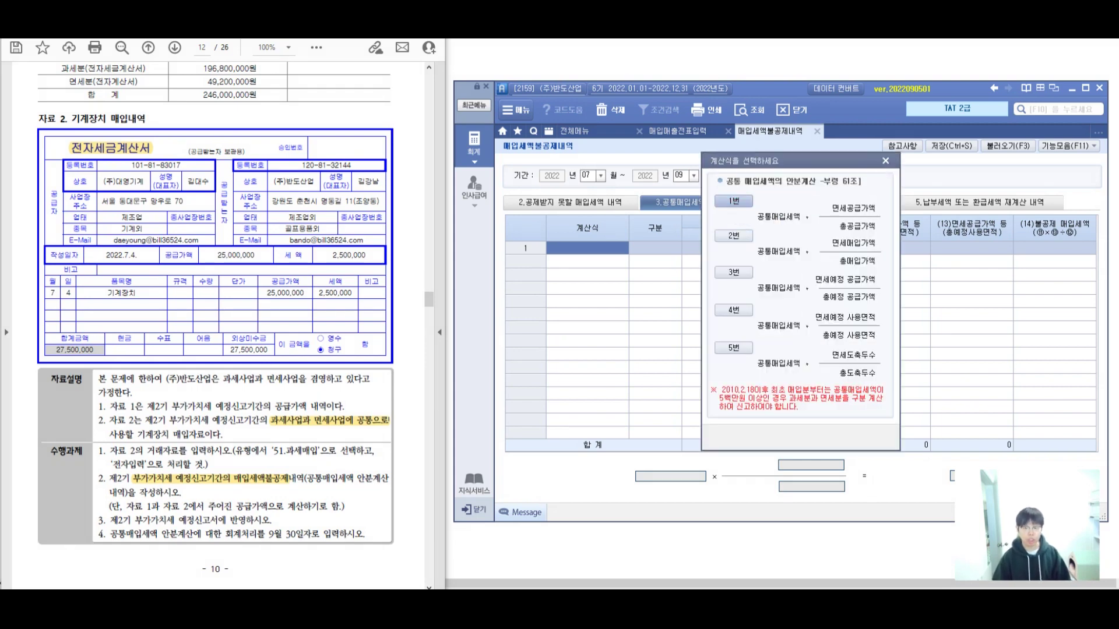
pyautogui.press('Return')
pyautogui.press('Return')
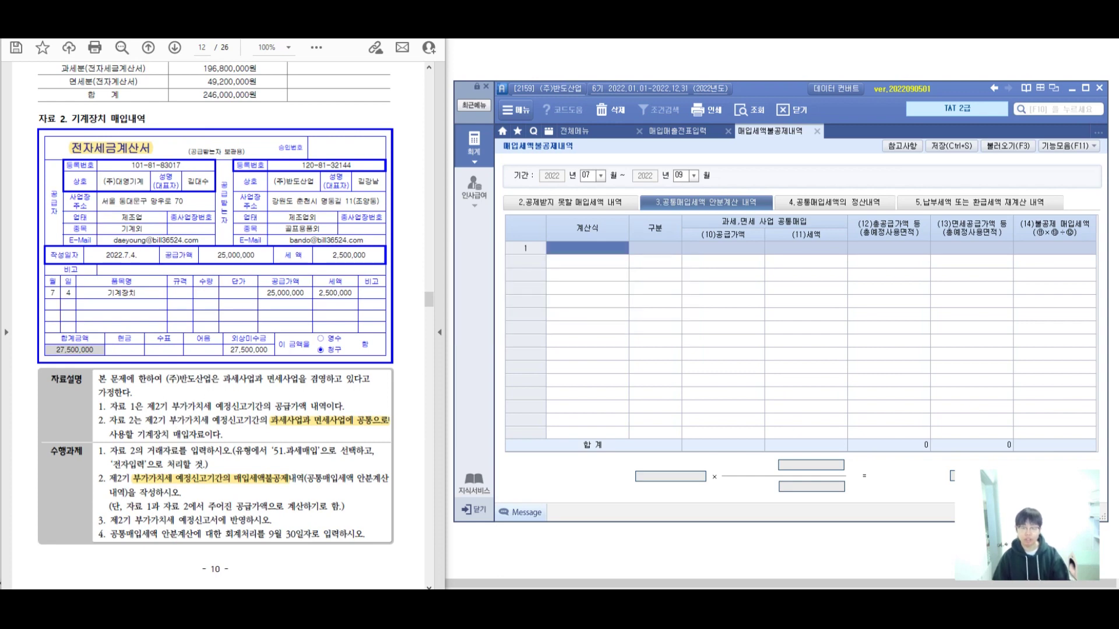
pyautogui.press('Return')
pyautogui.press('Return')
pyautogui.press('Return')
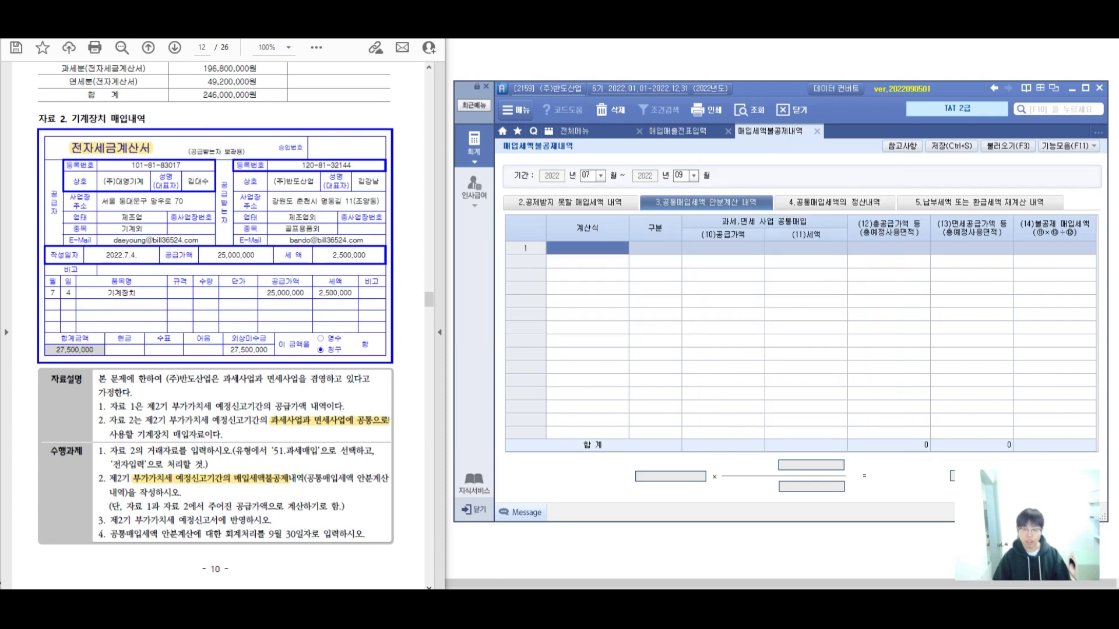
pyautogui.press('Return')
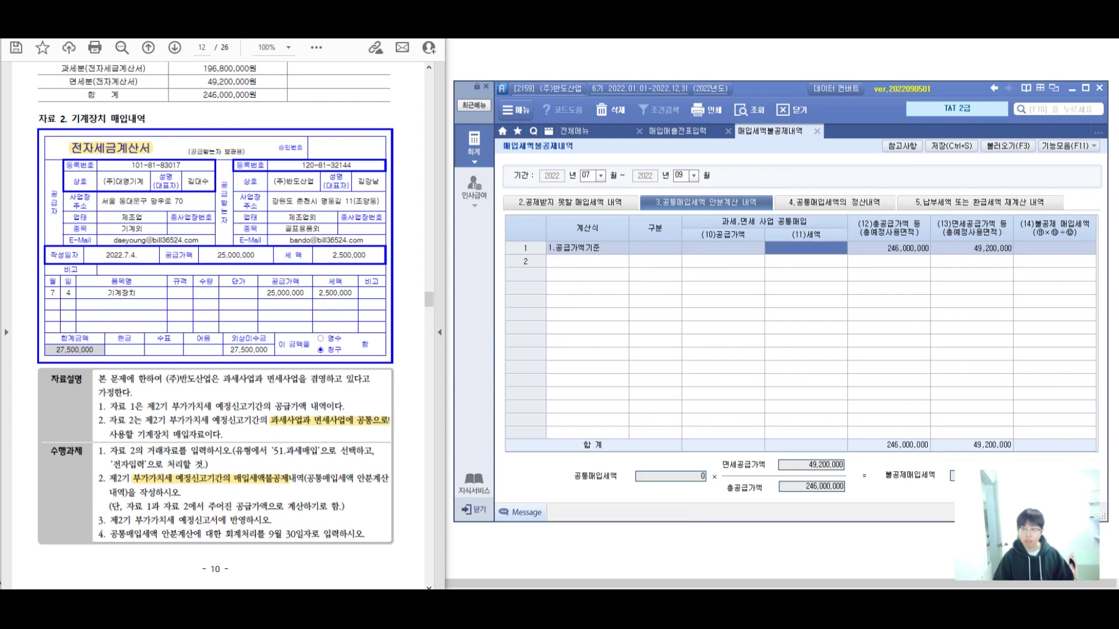
# Step: Enter the machinery's common purchase 공급가액 of 25,000,000 in the first apportionment row
pyautogui.scroll(2, 317, 389)
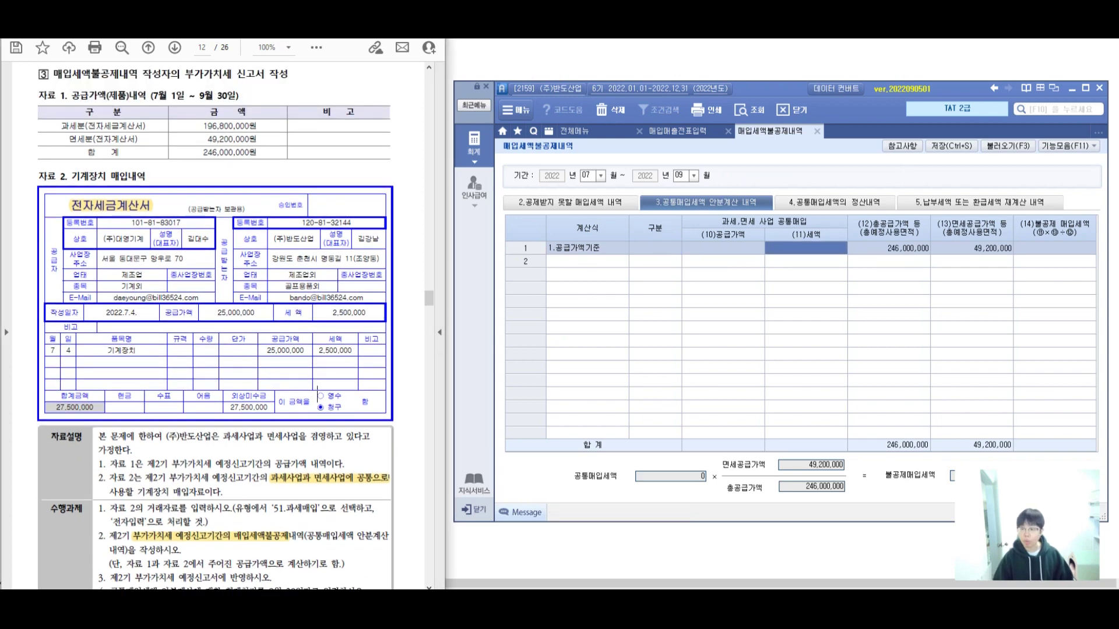
pyautogui.click(587, 247)
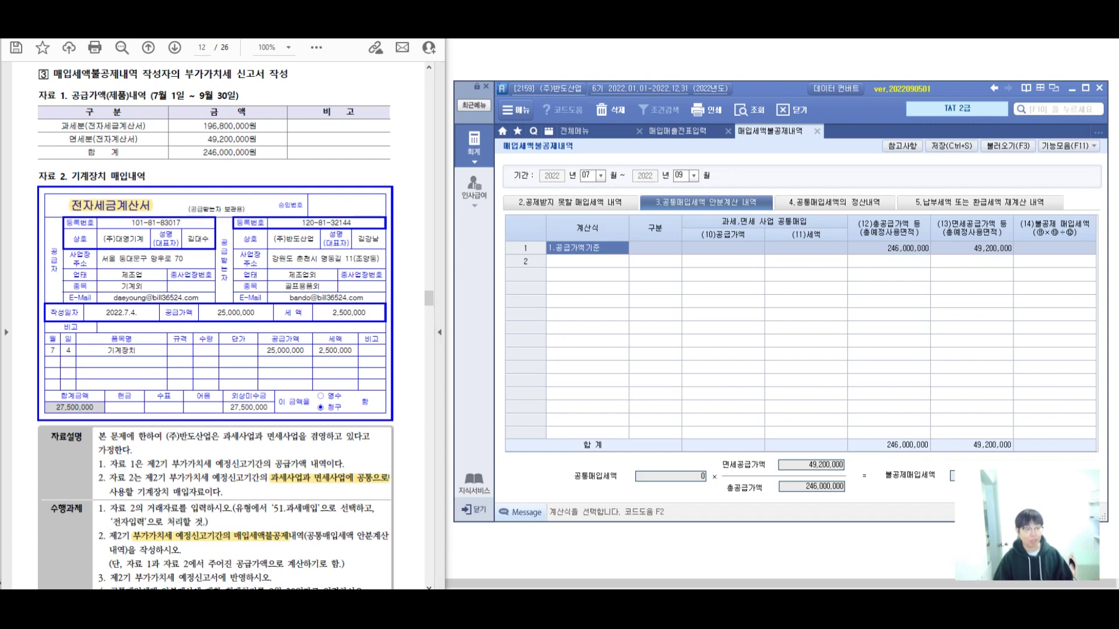
pyautogui.press('Return')
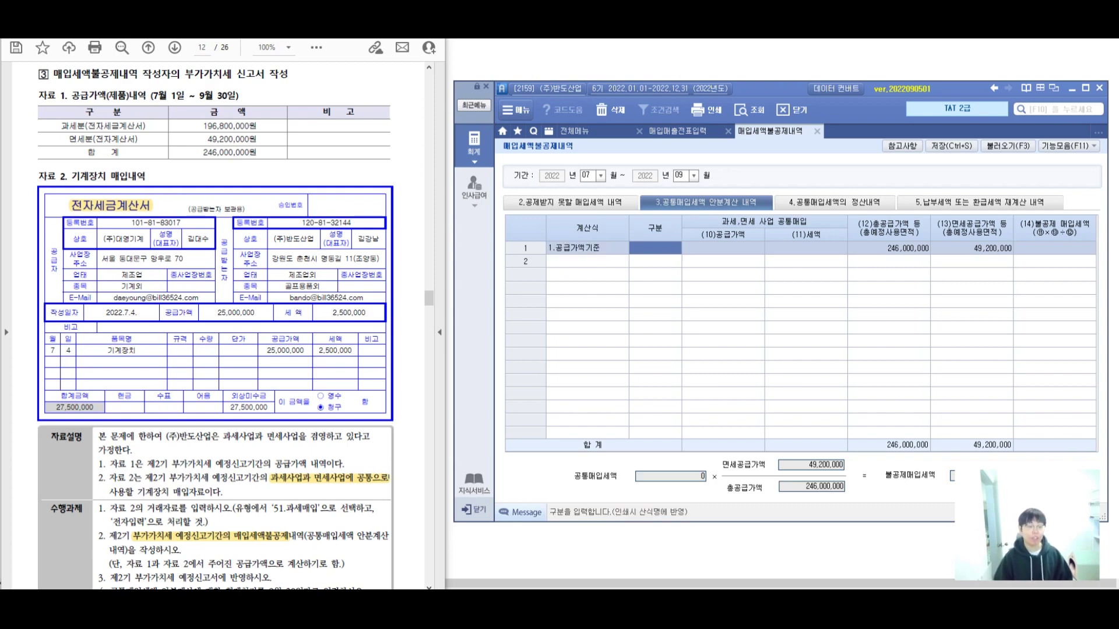
pyautogui.press('Return')
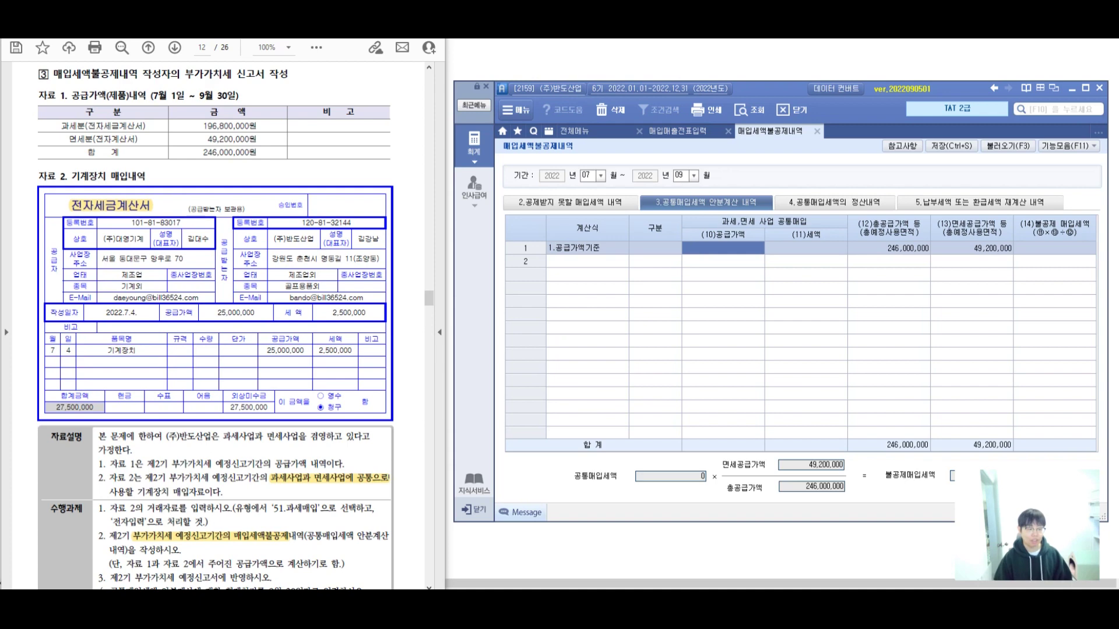
pyautogui.write('25000000')
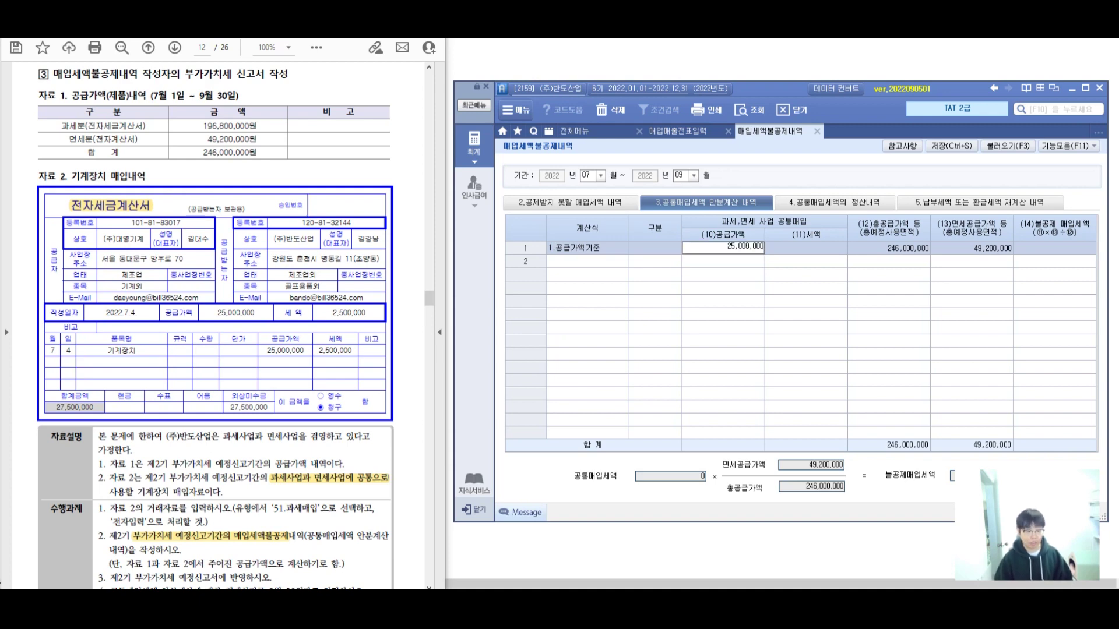
pyautogui.press('Return')
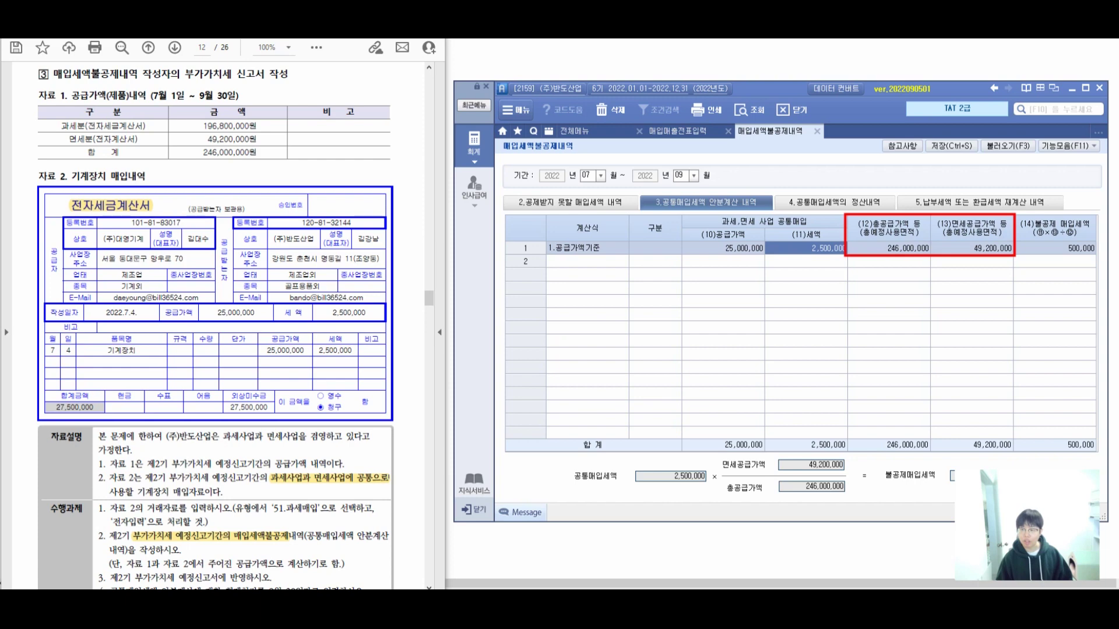
pyautogui.moveTo(899, 273); pyautogui.dragTo(904, 288)
pyautogui.moveTo(910, 259)
pyautogui.mouseDown()
pyautogui.moveTo(910, 304)
pyautogui.moveTo(923, 287)
pyautogui.mouseUp()
pyautogui.moveTo(919, 268)
pyautogui.mouseDown()
pyautogui.moveTo(938, 281)
pyautogui.moveTo(925, 295)
pyautogui.mouseUp()
pyautogui.moveTo(919, 298); pyautogui.dragTo(943, 305)
pyautogui.moveTo(953, 268); pyautogui.dragTo(969, 295)
pyautogui.moveTo(971, 283); pyautogui.dragTo(989, 303)
pyautogui.moveTo(1078, 196)
pyautogui.mouseDown()
pyautogui.moveTo(1043, 200)
pyautogui.moveTo(1085, 194)
pyautogui.mouseUp()
pyautogui.moveTo(1013, 192)
pyautogui.mouseDown()
pyautogui.moveTo(1035, 158)
pyautogui.moveTo(1061, 169)
pyautogui.moveTo(1051, 190)
pyautogui.mouseUp()
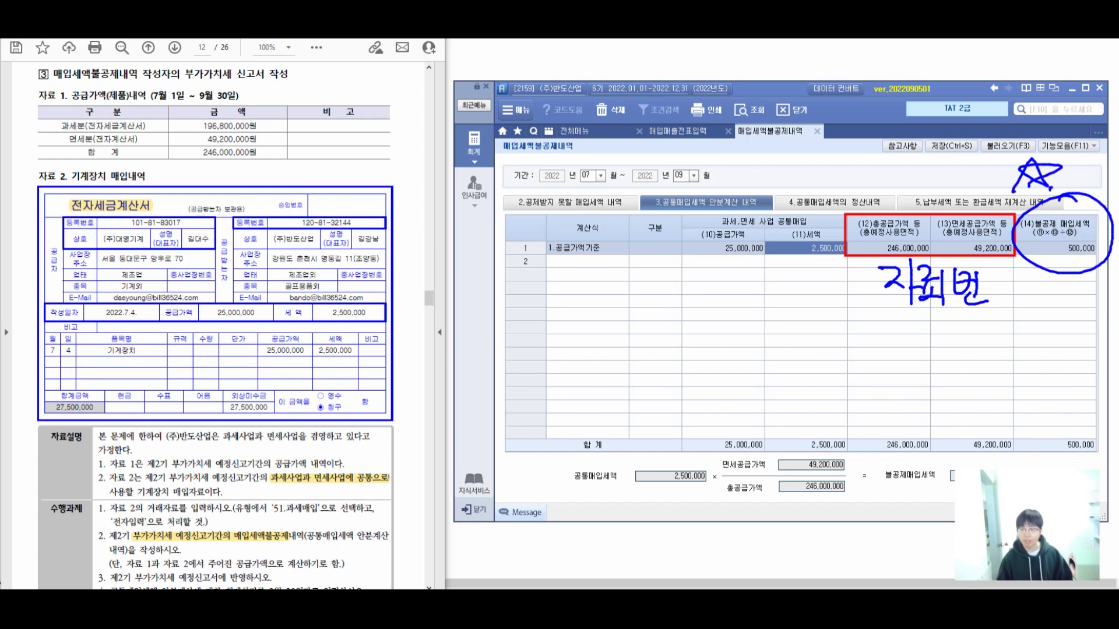
pyautogui.moveTo(535, 325); pyautogui.dragTo(537, 348)
pyautogui.moveTo(551, 333); pyautogui.dragTo(563, 333)
pyautogui.moveTo(549, 336); pyautogui.dragTo(565, 352)
pyautogui.moveTo(553, 351); pyautogui.dragTo(571, 364)
pyautogui.moveTo(574, 327); pyautogui.dragTo(566, 349)
pyautogui.moveTo(572, 337); pyautogui.dragTo(592, 367)
pyautogui.moveTo(612, 329); pyautogui.dragTo(632, 348)
pyautogui.moveTo(646, 330)
pyautogui.mouseDown()
pyautogui.moveTo(628, 350)
pyautogui.moveTo(644, 350)
pyautogui.mouseUp()
pyautogui.moveTo(641, 315)
pyautogui.mouseDown()
pyautogui.moveTo(642, 366)
pyautogui.moveTo(679, 350)
pyautogui.moveTo(804, 345)
pyautogui.mouseUp()
pyautogui.moveTo(819, 324)
pyautogui.mouseDown()
pyautogui.moveTo(835, 352)
pyautogui.moveTo(855, 341)
pyautogui.mouseUp()
pyautogui.moveTo(840, 349); pyautogui.dragTo(876, 349)
pyautogui.moveTo(878, 325); pyautogui.dragTo(885, 368)
pyautogui.moveTo(928, 328); pyautogui.dragTo(937, 356)
pyautogui.moveTo(957, 326)
pyautogui.mouseDown()
pyautogui.moveTo(950, 366)
pyautogui.moveTo(1024, 338)
pyautogui.moveTo(1044, 343)
pyautogui.mouseUp()
pyautogui.click(964, 346)
pyautogui.moveTo(814, 390); pyautogui.dragTo(834, 391)
pyautogui.moveTo(819, 400); pyautogui.dragTo(839, 401)
pyautogui.moveTo(850, 382); pyautogui.dragTo(855, 404)
pyautogui.moveTo(872, 372)
pyautogui.mouseDown()
pyautogui.moveTo(874, 416)
pyautogui.moveTo(893, 387)
pyautogui.moveTo(890, 404)
pyautogui.mouseUp()
pyautogui.moveTo(886, 402); pyautogui.dragTo(915, 393)
pyautogui.moveTo(915, 378); pyautogui.dragTo(931, 390)
pyautogui.moveTo(910, 395)
pyautogui.mouseDown()
pyautogui.moveTo(932, 413)
pyautogui.moveTo(950, 384)
pyautogui.mouseUp()
pyautogui.moveTo(943, 385)
pyautogui.mouseDown()
pyautogui.moveTo(931, 407)
pyautogui.moveTo(950, 408)
pyautogui.mouseUp()
pyautogui.moveTo(947, 385); pyautogui.dragTo(969, 401)
pyautogui.moveTo(973, 378); pyautogui.dragTo(974, 413)
pyautogui.moveTo(1014, 378)
pyautogui.mouseDown()
pyautogui.moveTo(1007, 408)
pyautogui.moveTo(1087, 399)
pyautogui.moveTo(1096, 440)
pyautogui.mouseUp()
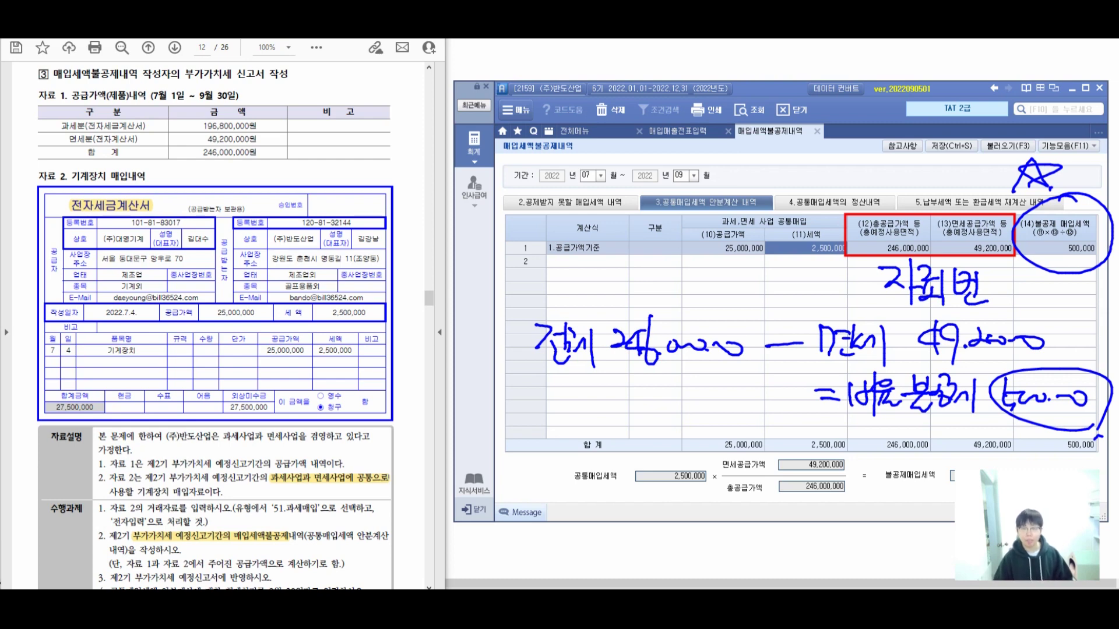
pyautogui.press('Escape')
# Step: Open 부가가치세신고서 and load the 1.정기신고 return for 2022.07.01 to 09.30
pyautogui.scroll(-1, 215, 315)
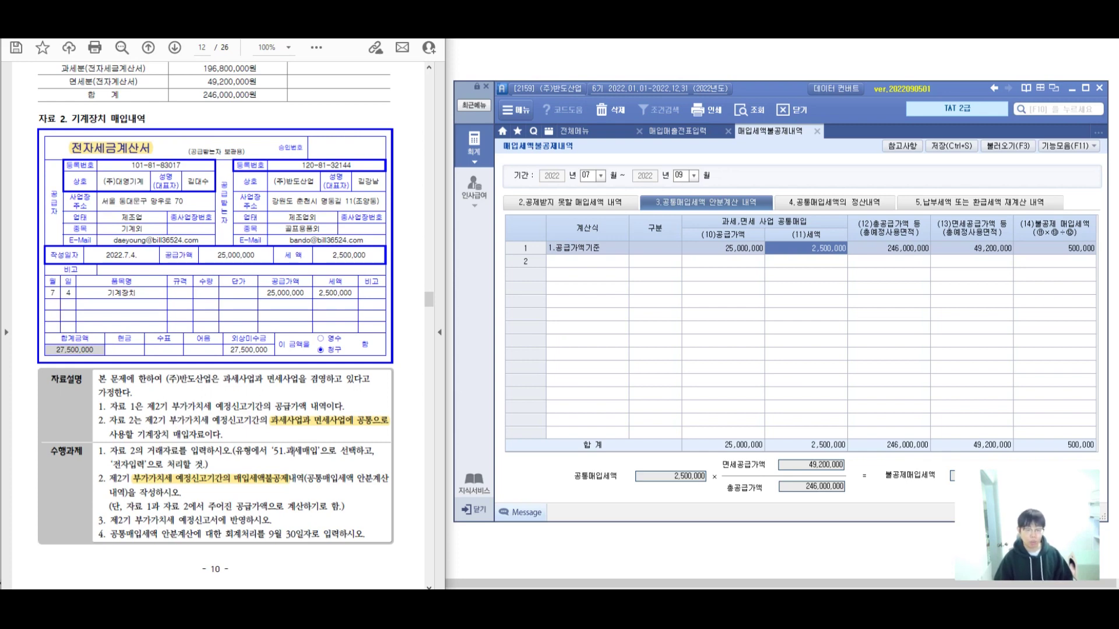
pyautogui.click(574, 131)
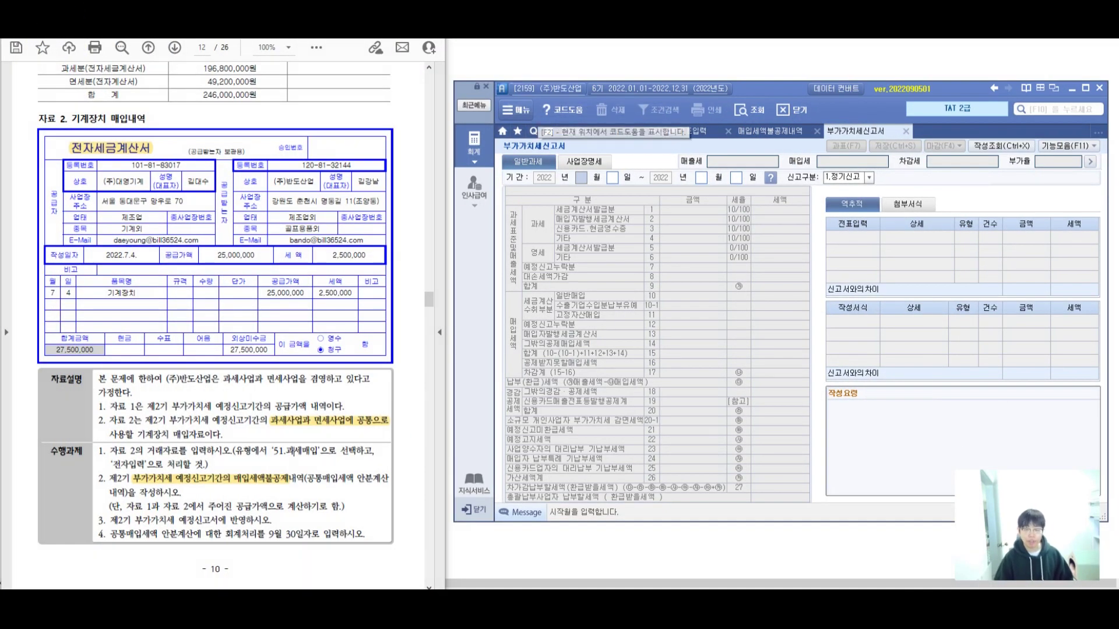
pyautogui.write('0')
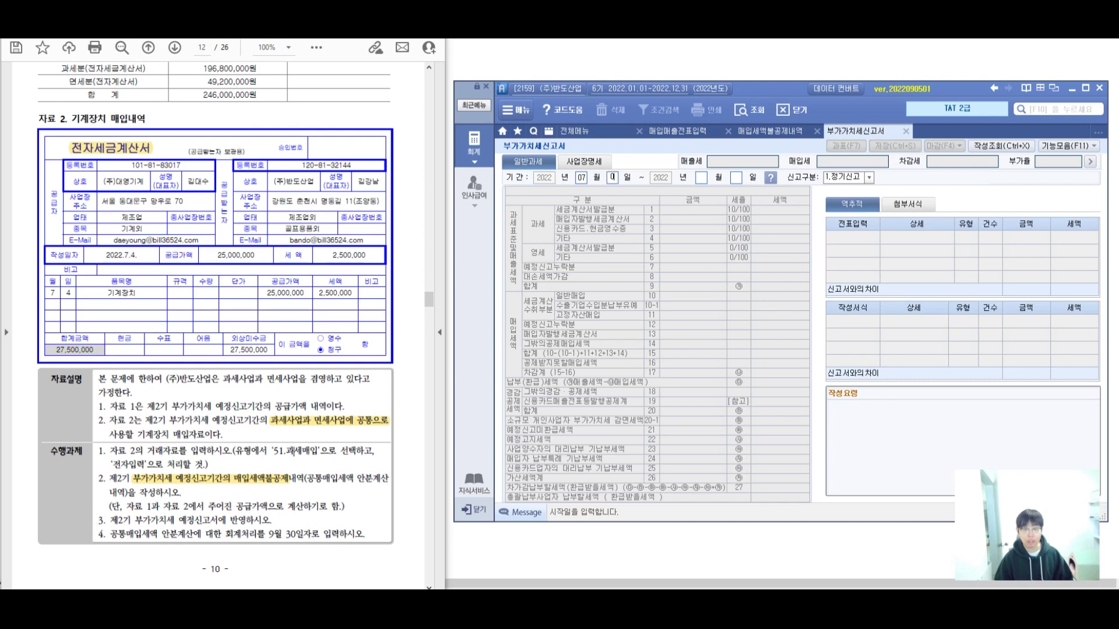
pyautogui.write('7010930')
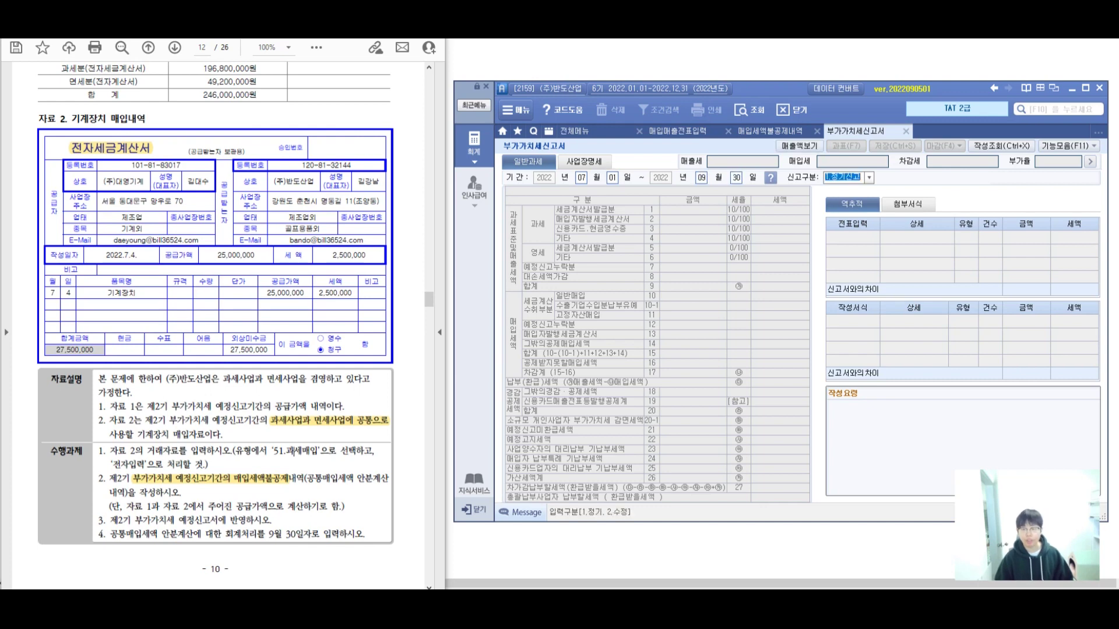
pyautogui.press('Return')
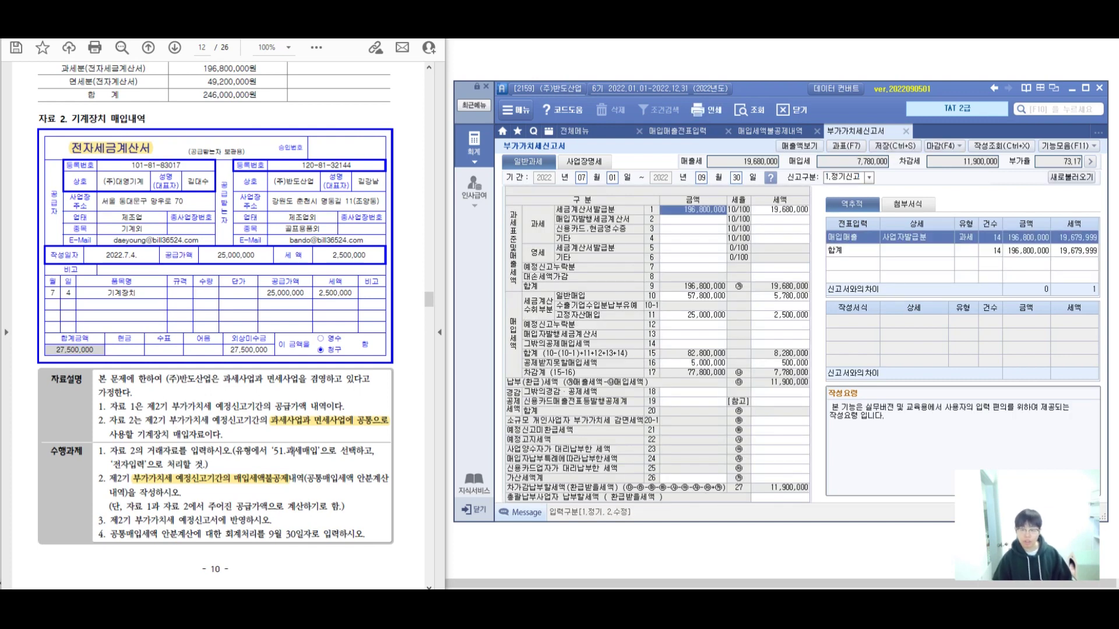
# Step: Check the form amounts behind line 16 공제받지못할매입세액 in the return and open its 공제받지못할매입세액명세 breakdown
pyautogui.click(692, 362)
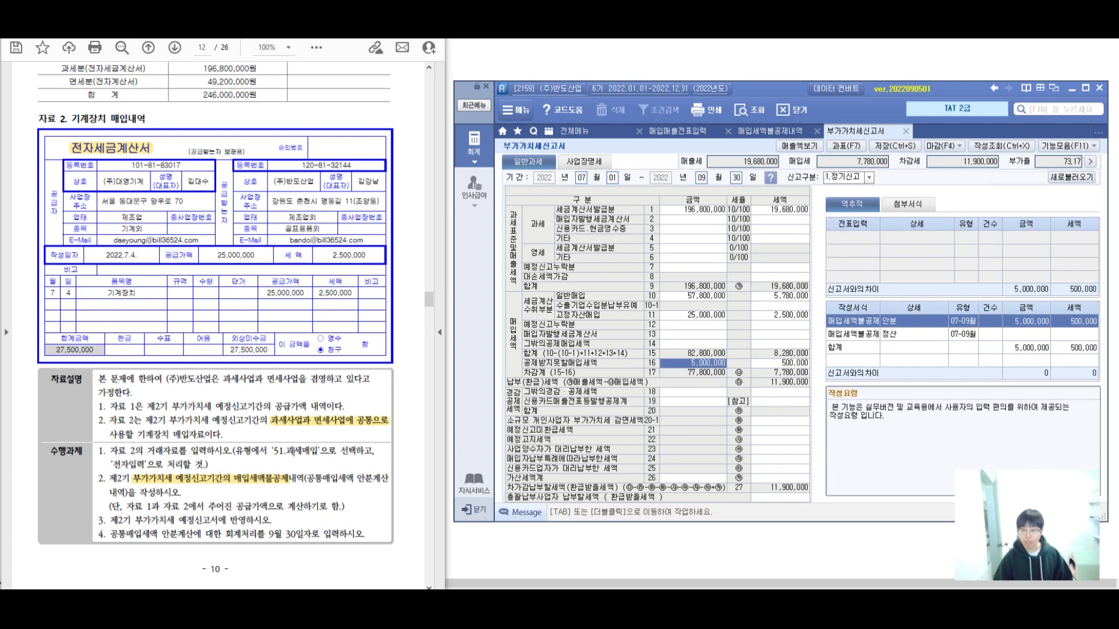
pyautogui.click(780, 362)
pyautogui.click(890, 333)
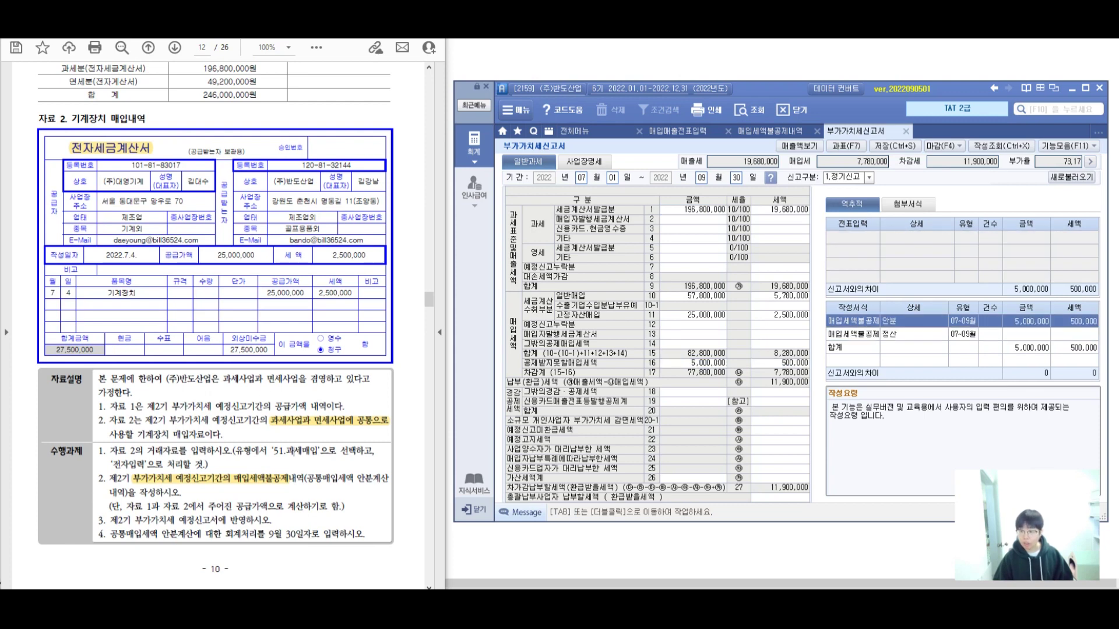
pyautogui.click(890, 321)
pyautogui.doubleClick(779, 362)
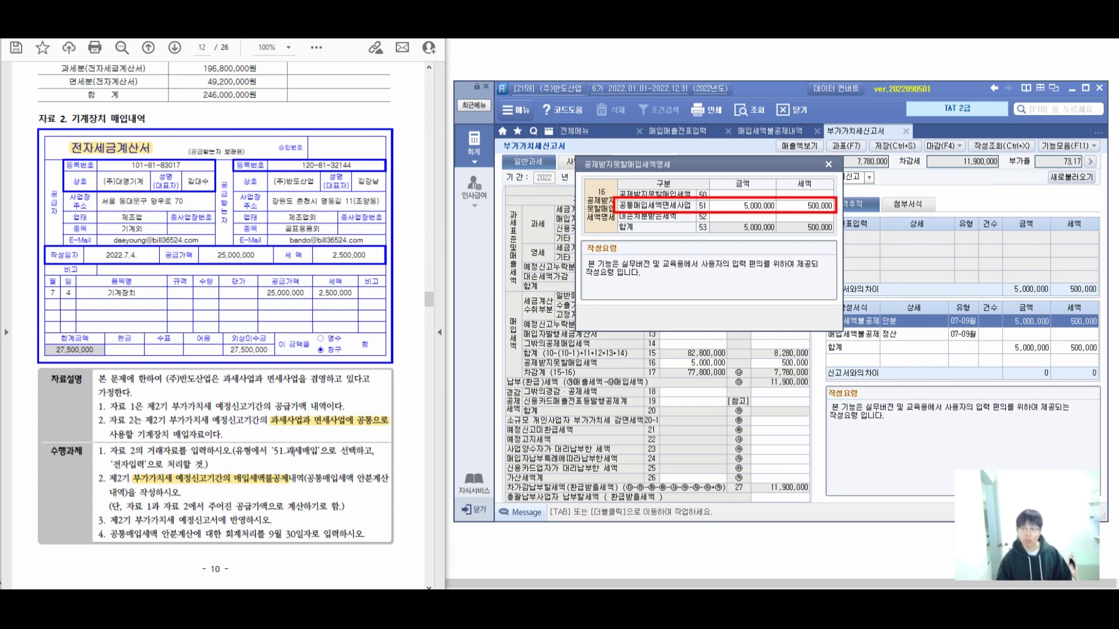
pyautogui.moveTo(634, 275)
pyautogui.mouseDown()
pyautogui.moveTo(682, 224)
pyautogui.moveTo(688, 240)
pyautogui.moveTo(732, 249)
pyautogui.mouseUp()
pyautogui.moveTo(747, 226); pyautogui.dragTo(748, 248)
pyautogui.moveTo(748, 237); pyautogui.dragTo(756, 236)
pyautogui.moveTo(741, 252); pyautogui.dragTo(755, 260)
pyautogui.moveTo(769, 223); pyautogui.dragTo(770, 239)
pyautogui.moveTo(756, 230); pyautogui.dragTo(773, 252)
pyautogui.moveTo(761, 255); pyautogui.dragTo(786, 257)
pyautogui.moveTo(785, 238); pyautogui.dragTo(804, 268)
pyautogui.moveTo(801, 243); pyautogui.dragTo(830, 258)
pyautogui.moveTo(728, 267)
pyautogui.mouseDown()
pyautogui.moveTo(721, 304)
pyautogui.moveTo(779, 290)
pyautogui.moveTo(803, 299)
pyautogui.mouseUp()
pyautogui.moveTo(810, 299)
pyautogui.mouseDown()
pyautogui.moveTo(832, 276)
pyautogui.moveTo(835, 298)
pyautogui.mouseUp()
pyautogui.moveTo(844, 278)
pyautogui.mouseDown()
pyautogui.moveTo(850, 312)
pyautogui.moveTo(866, 293)
pyautogui.mouseUp()
pyautogui.moveTo(859, 285); pyautogui.dragTo(878, 313)
pyautogui.moveTo(912, 267); pyautogui.dragTo(931, 282)
pyautogui.moveTo(912, 291)
pyautogui.mouseDown()
pyautogui.moveTo(933, 302)
pyautogui.moveTo(929, 286)
pyautogui.mouseUp()
pyautogui.moveTo(927, 291); pyautogui.dragTo(949, 294)
pyautogui.moveTo(945, 286)
pyautogui.mouseDown()
pyautogui.moveTo(960, 297)
pyautogui.moveTo(963, 329)
pyautogui.mouseUp()
pyautogui.moveTo(994, 273); pyautogui.dragTo(980, 294)
pyautogui.moveTo(705, 262); pyautogui.dragTo(697, 286)
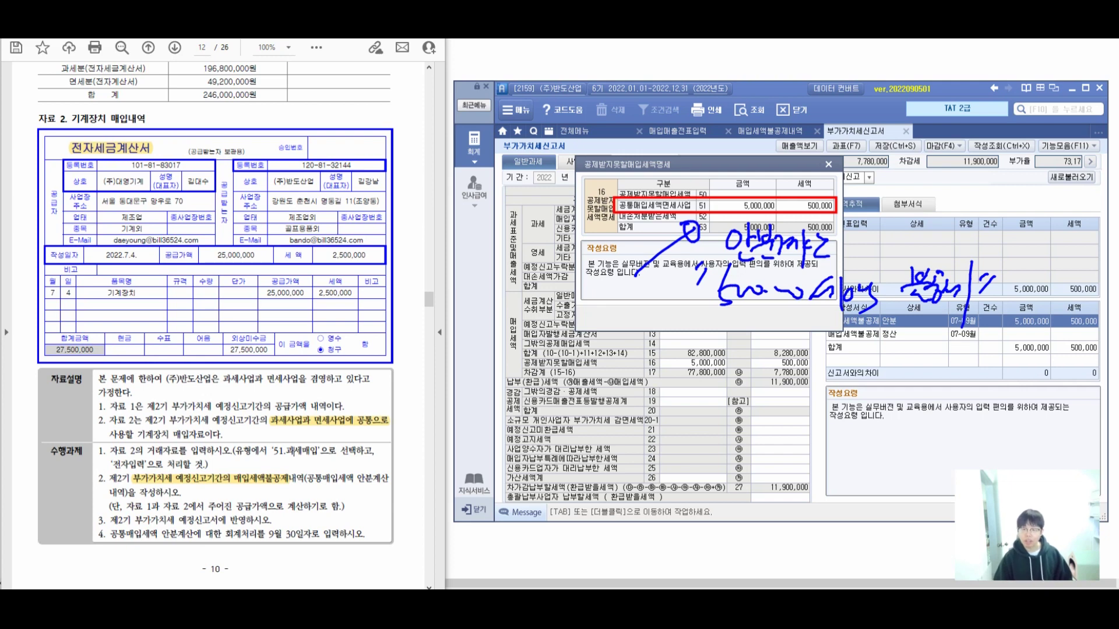
pyautogui.press('Escape')
# Step: Close the 공제받지못할매입세액명세 breakdown and highlight the full sentence of task 4 in the PDF
pyautogui.click(828, 163)
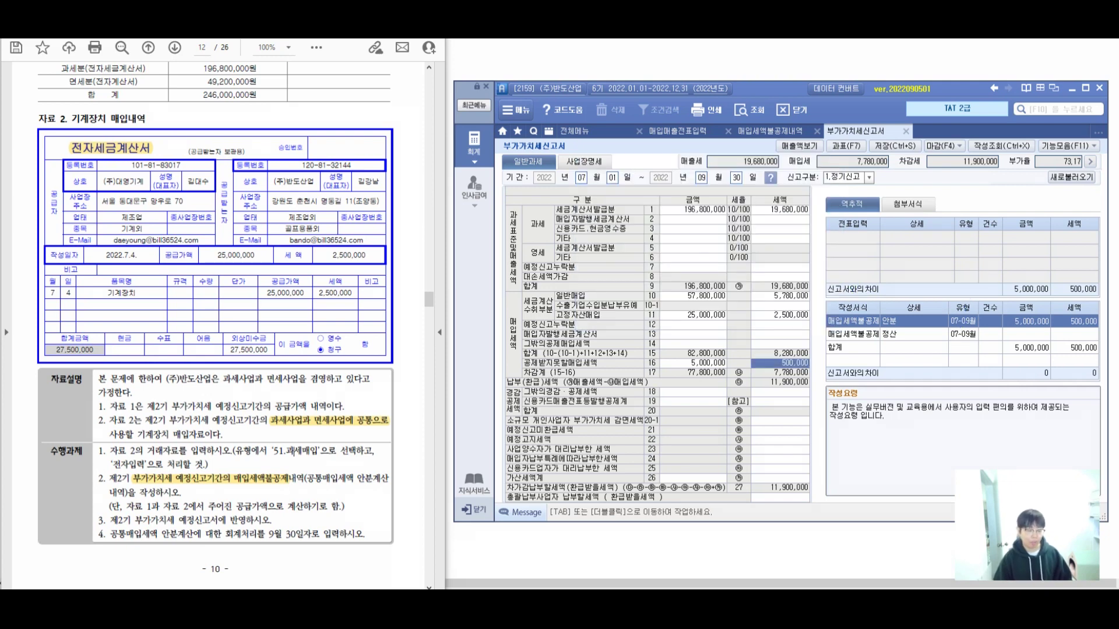
pyautogui.moveTo(110, 534); pyautogui.dragTo(363, 535)
pyautogui.click(314, 489)
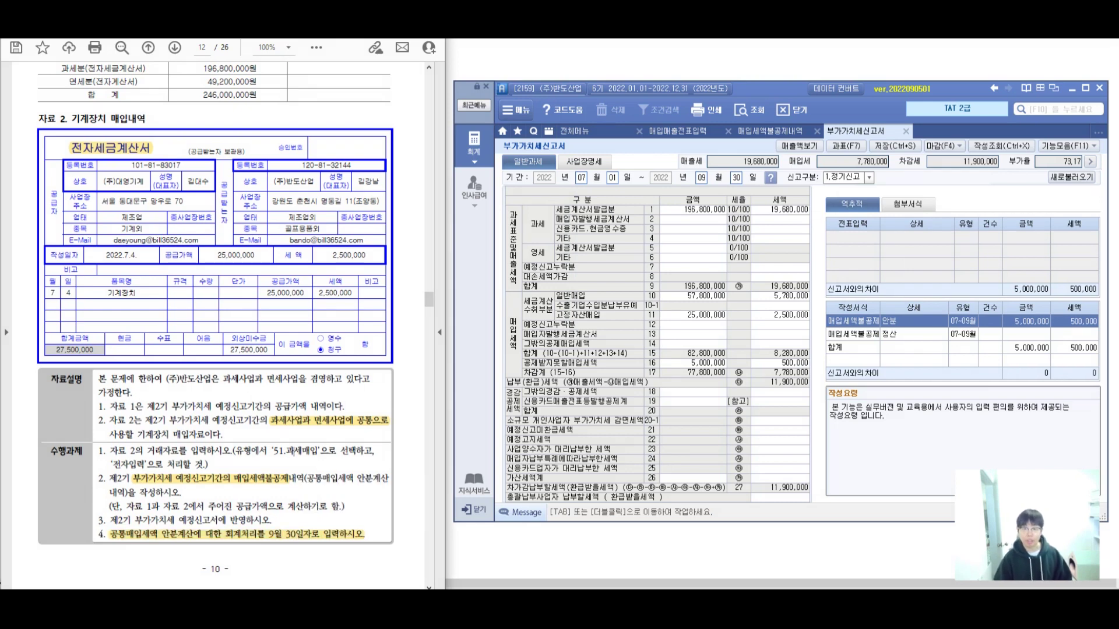
# Step: Open 일반전표입력 and set the voucher date to September 30
pyautogui.click(582, 131)
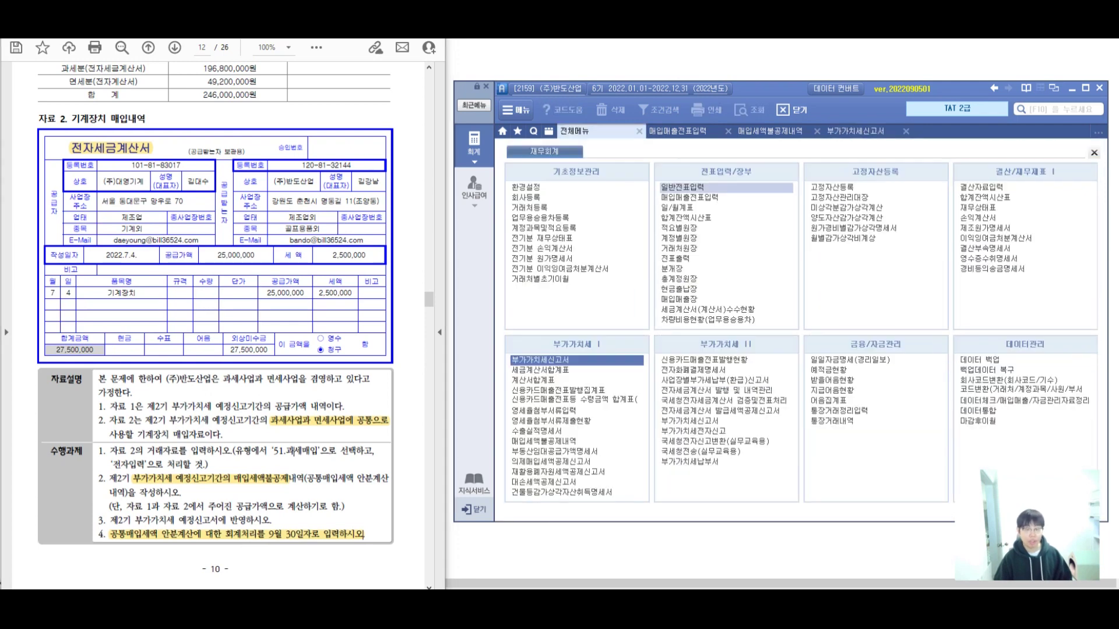
pyautogui.click(681, 187)
pyautogui.write('09')
pyautogui.press('Return')
pyautogui.write('30')
pyautogui.press('Return')
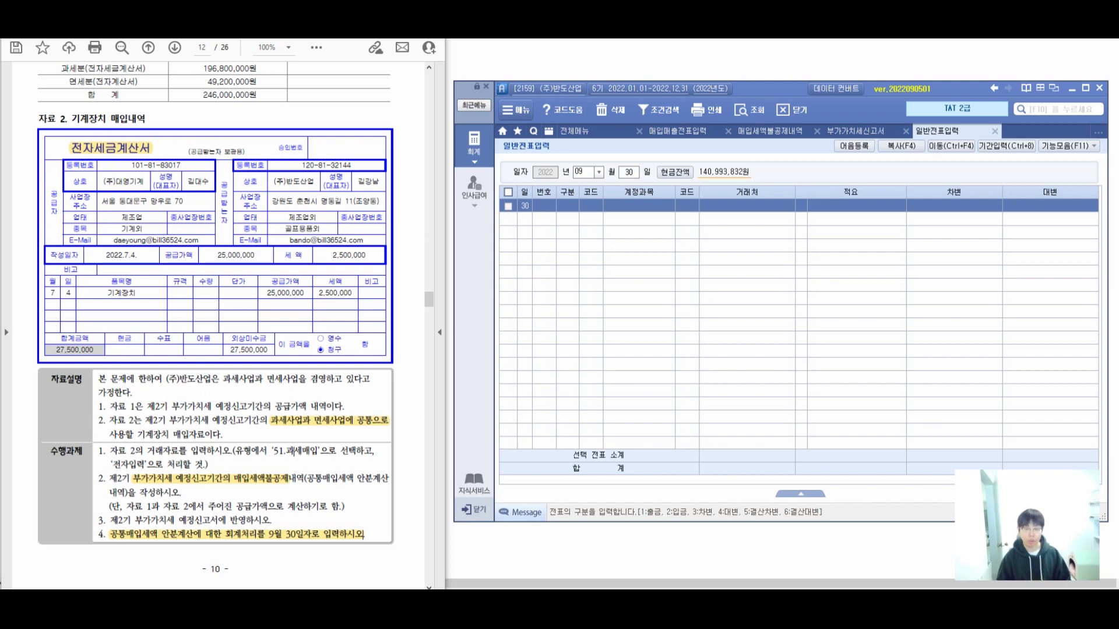
pyautogui.moveTo(414, 278); pyautogui.dragTo(533, 280)
pyautogui.moveTo(551, 249)
pyautogui.mouseDown()
pyautogui.moveTo(550, 284)
pyautogui.moveTo(576, 269)
pyautogui.moveTo(582, 284)
pyautogui.moveTo(617, 270)
pyautogui.moveTo(617, 285)
pyautogui.mouseUp()
pyautogui.moveTo(662, 255)
pyautogui.mouseDown()
pyautogui.moveTo(733, 286)
pyautogui.moveTo(742, 274)
pyautogui.moveTo(786, 291)
pyautogui.mouseUp()
pyautogui.moveTo(800, 267)
pyautogui.mouseDown()
pyautogui.moveTo(857, 282)
pyautogui.moveTo(897, 265)
pyautogui.mouseUp()
pyautogui.moveTo(704, 294); pyautogui.dragTo(719, 314)
pyautogui.moveTo(697, 319)
pyautogui.mouseDown()
pyautogui.moveTo(720, 307)
pyautogui.moveTo(729, 321)
pyautogui.mouseUp()
pyautogui.moveTo(735, 305)
pyautogui.mouseDown()
pyautogui.moveTo(740, 326)
pyautogui.moveTo(800, 307)
pyautogui.moveTo(840, 325)
pyautogui.moveTo(906, 312)
pyautogui.mouseUp()
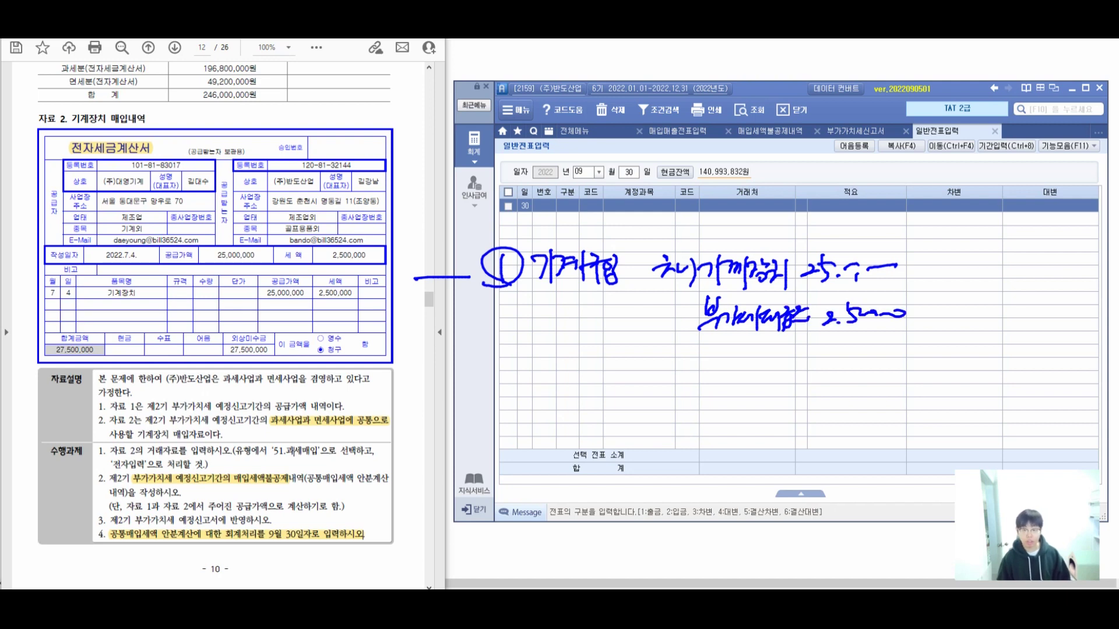
pyautogui.moveTo(495, 375)
pyautogui.mouseDown()
pyautogui.moveTo(494, 397)
pyautogui.moveTo(514, 394)
pyautogui.mouseUp()
pyautogui.moveTo(507, 368); pyautogui.dragTo(570, 388)
pyautogui.moveTo(568, 385)
pyautogui.mouseDown()
pyautogui.moveTo(581, 397)
pyautogui.moveTo(593, 386)
pyautogui.mouseUp()
pyautogui.moveTo(578, 389)
pyautogui.mouseDown()
pyautogui.moveTo(641, 394)
pyautogui.moveTo(691, 373)
pyautogui.moveTo(710, 396)
pyautogui.moveTo(763, 374)
pyautogui.moveTo(778, 392)
pyautogui.moveTo(839, 390)
pyautogui.moveTo(839, 381)
pyautogui.mouseUp()
pyautogui.moveTo(842, 376)
pyautogui.mouseDown()
pyautogui.moveTo(860, 379)
pyautogui.moveTo(864, 398)
pyautogui.mouseUp()
pyautogui.moveTo(877, 376)
pyautogui.mouseDown()
pyautogui.moveTo(902, 377)
pyautogui.moveTo(895, 387)
pyautogui.mouseUp()
pyautogui.moveTo(906, 363); pyautogui.dragTo(926, 396)
pyautogui.moveTo(933, 366); pyautogui.dragTo(950, 386)
pyautogui.moveTo(967, 358); pyautogui.dragTo(985, 389)
pyautogui.moveTo(985, 379); pyautogui.dragTo(1054, 376)
pyautogui.click(1063, 379)
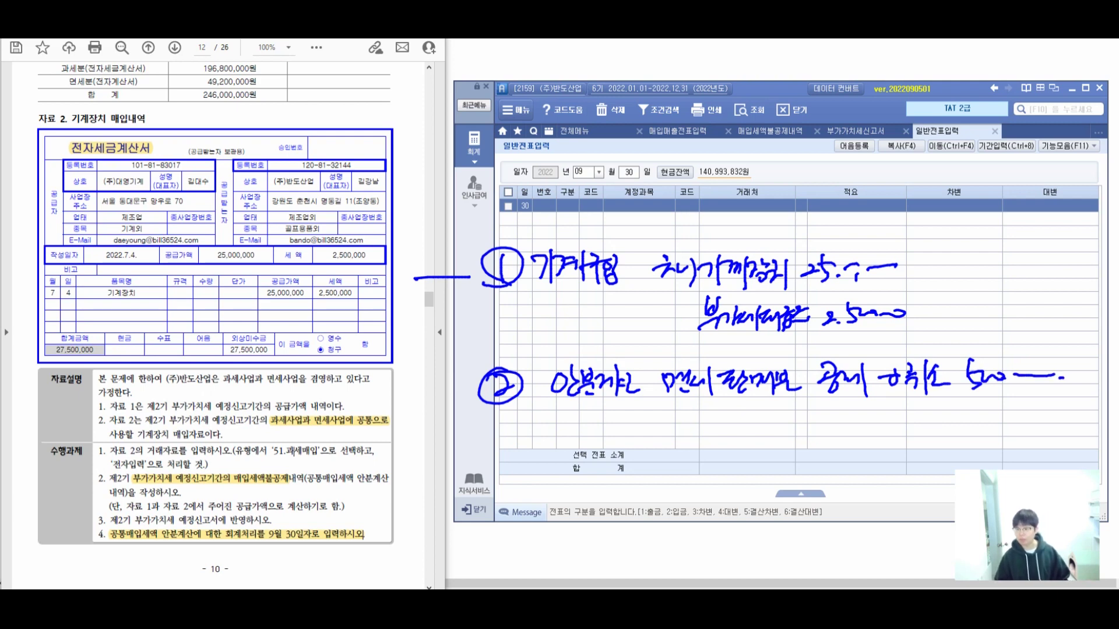
pyautogui.moveTo(494, 449); pyautogui.dragTo(496, 484)
pyautogui.moveTo(501, 445); pyautogui.dragTo(515, 495)
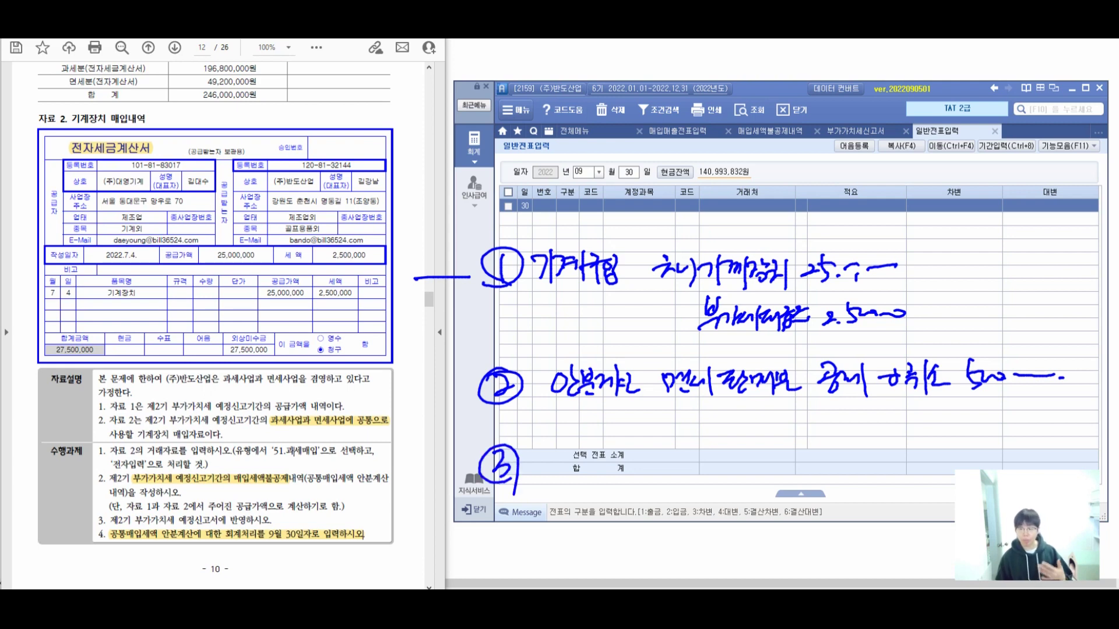
pyautogui.moveTo(589, 486)
pyautogui.mouseDown()
pyautogui.moveTo(629, 512)
pyautogui.moveTo(653, 500)
pyautogui.moveTo(664, 513)
pyautogui.moveTo(732, 511)
pyautogui.mouseUp()
pyautogui.moveTo(733, 482); pyautogui.dragTo(747, 513)
pyautogui.moveTo(732, 496)
pyautogui.mouseDown()
pyautogui.moveTo(748, 512)
pyautogui.moveTo(888, 501)
pyautogui.mouseUp()
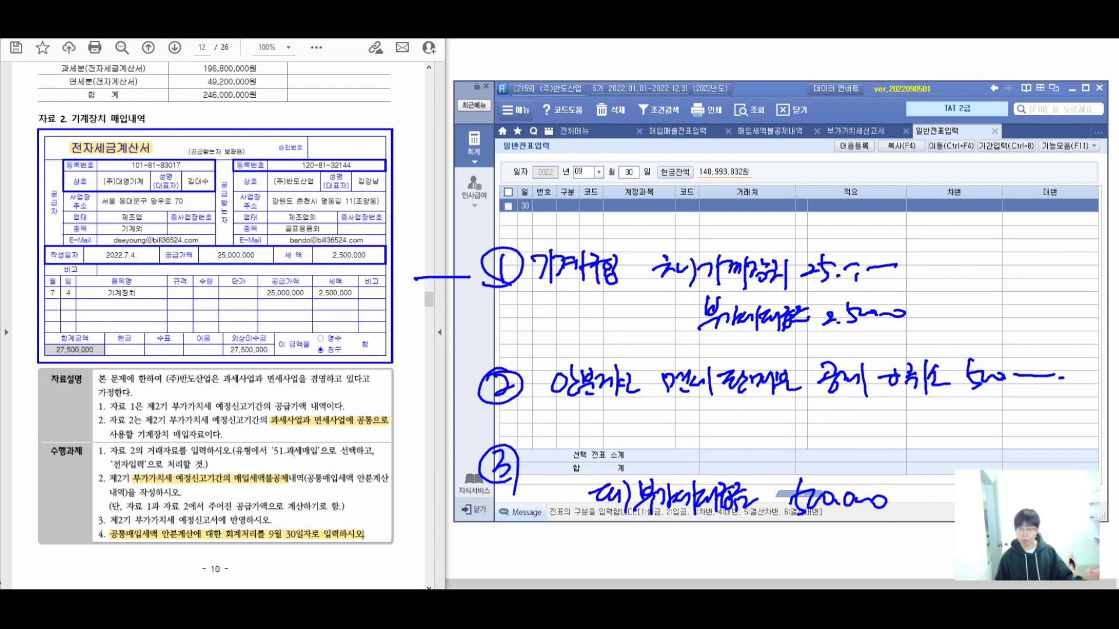
pyautogui.moveTo(748, 518)
pyautogui.mouseDown()
pyautogui.moveTo(736, 529)
pyautogui.moveTo(741, 561)
pyautogui.mouseUp()
pyautogui.moveTo(751, 530); pyautogui.dragTo(772, 559)
pyautogui.moveTo(772, 528)
pyautogui.mouseDown()
pyautogui.moveTo(775, 564)
pyautogui.moveTo(785, 547)
pyautogui.mouseUp()
pyautogui.moveTo(784, 539); pyautogui.dragTo(800, 575)
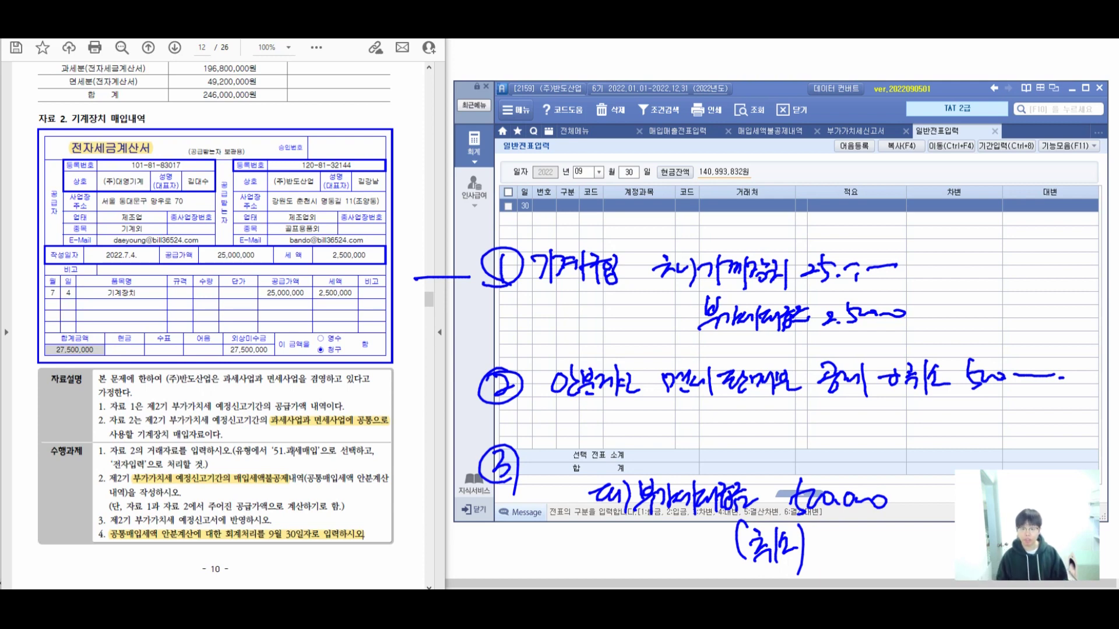
pyautogui.moveTo(592, 420)
pyautogui.mouseDown()
pyautogui.moveTo(604, 454)
pyautogui.moveTo(670, 447)
pyautogui.moveTo(677, 463)
pyautogui.moveTo(702, 448)
pyautogui.moveTo(712, 461)
pyautogui.moveTo(733, 431)
pyautogui.moveTo(748, 467)
pyautogui.mouseUp()
pyautogui.moveTo(787, 420); pyautogui.dragTo(787, 437)
pyautogui.moveTo(786, 438); pyautogui.dragTo(849, 447)
pyautogui.moveTo(852, 444); pyautogui.dragTo(885, 447)
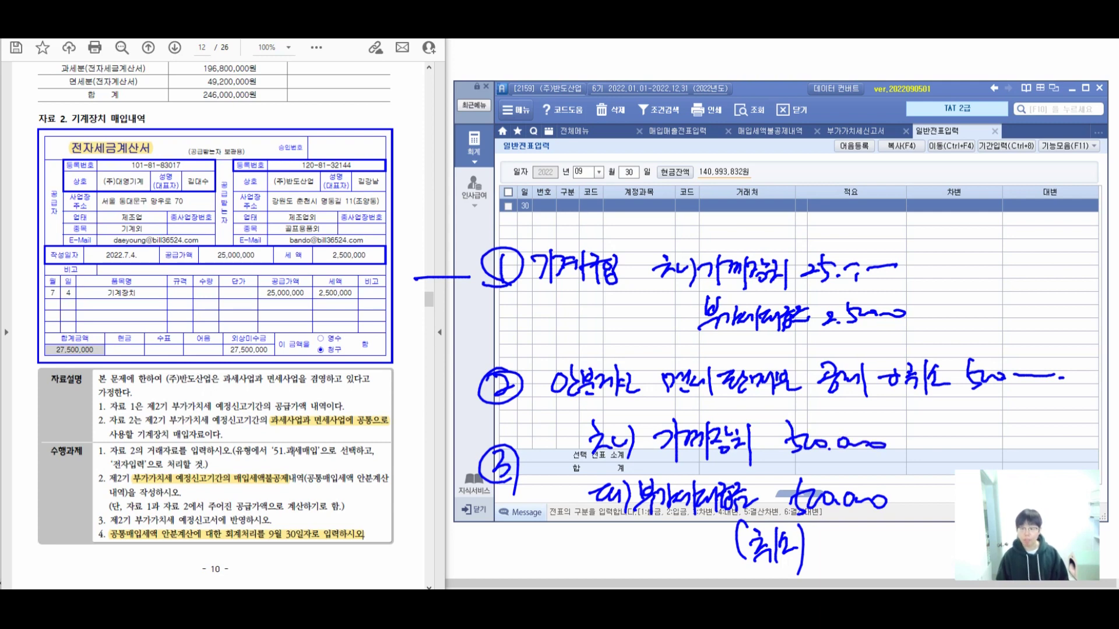
pyautogui.moveTo(920, 422); pyautogui.dragTo(924, 470)
pyautogui.moveTo(929, 431)
pyautogui.mouseDown()
pyautogui.moveTo(935, 458)
pyautogui.moveTo(958, 440)
pyautogui.moveTo(961, 460)
pyautogui.moveTo(978, 450)
pyautogui.moveTo(984, 464)
pyautogui.mouseUp()
pyautogui.moveTo(990, 416); pyautogui.dragTo(993, 468)
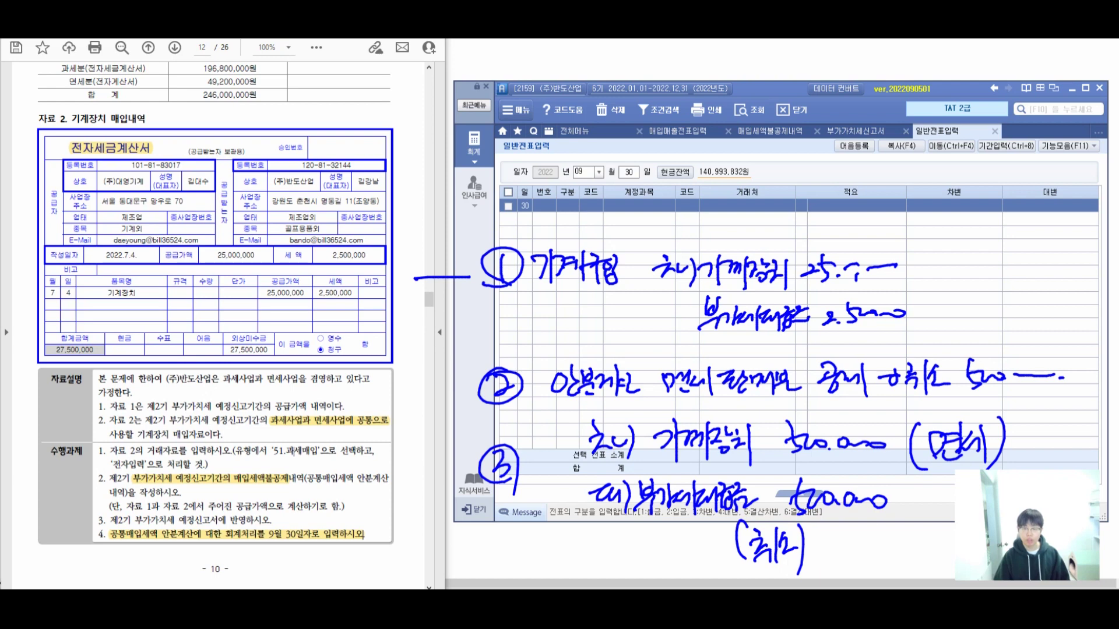
pyautogui.press('Escape')
# Step: Add a debit line for account 206 기계장치 with an amount of 500,000
pyautogui.write('3')
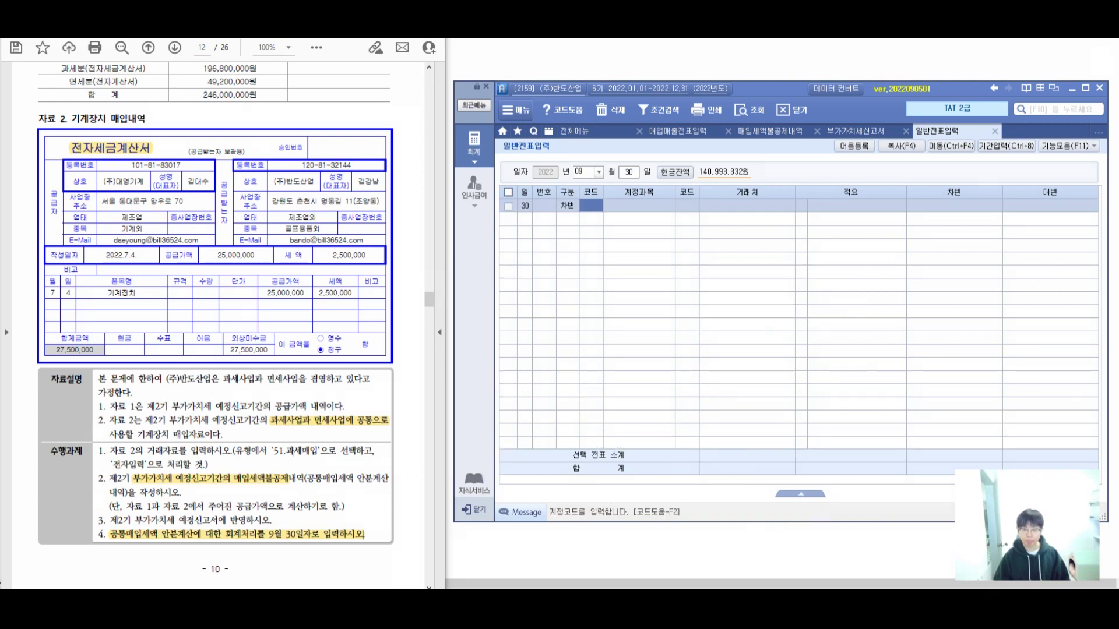
pyautogui.write('206')
pyautogui.press('Return')
pyautogui.press('Return')
pyautogui.press('Return')
pyautogui.press('Return')
pyautogui.write('500,000')
pyautogui.press('Return')
# Step: Add a credit line for account 135 부가세대급금 with an amount of 500,000
pyautogui.write('4135')
pyautogui.press('Return')
pyautogui.press('Return')
pyautogui.press('Return')
pyautogui.press('Return')
pyautogui.write('500000')
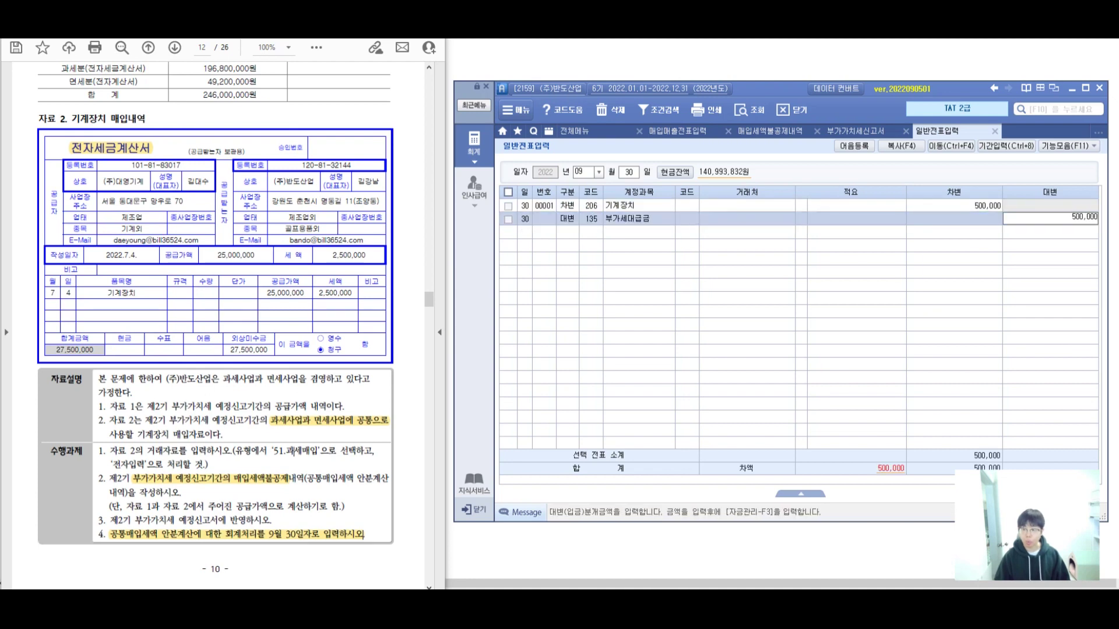
pyautogui.press('Return')
# Step: Return to the 기계장치 debit line and go to its vendor code field
pyautogui.click(567, 205)
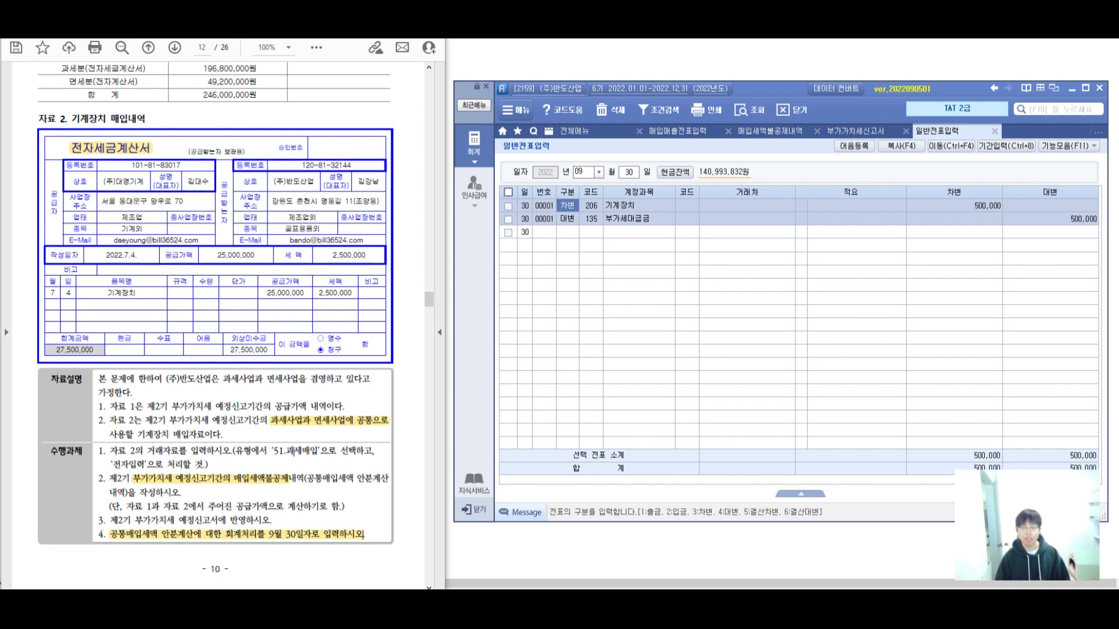
pyautogui.press('Return')
pyautogui.press('Return')
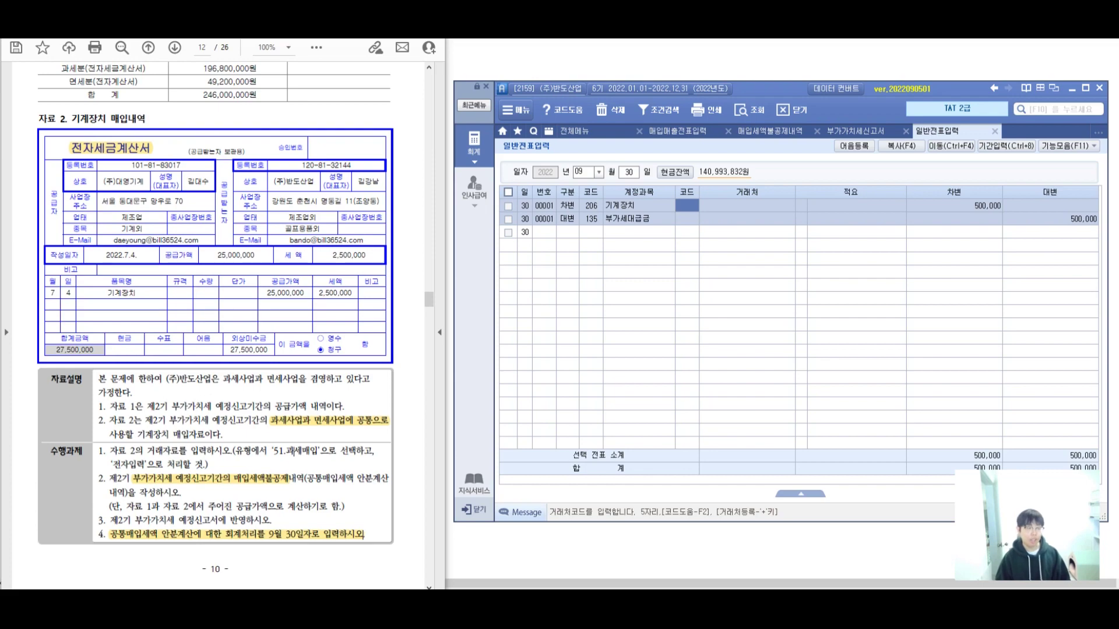